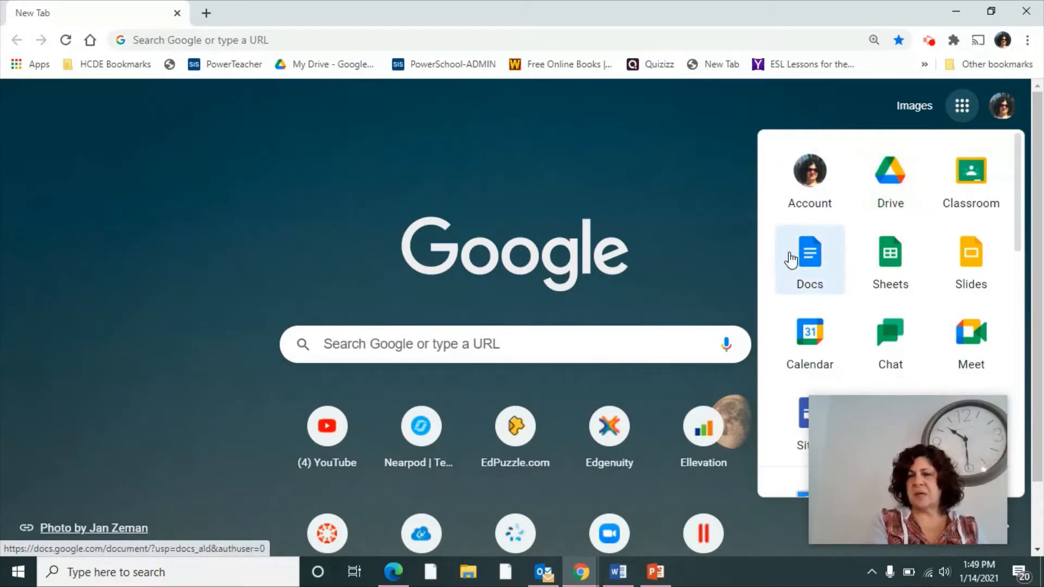
Step: From Google Drive, start a new Google Doc from a template in a new tab
{"action": "left_click", "coordinate": [870, 210]}
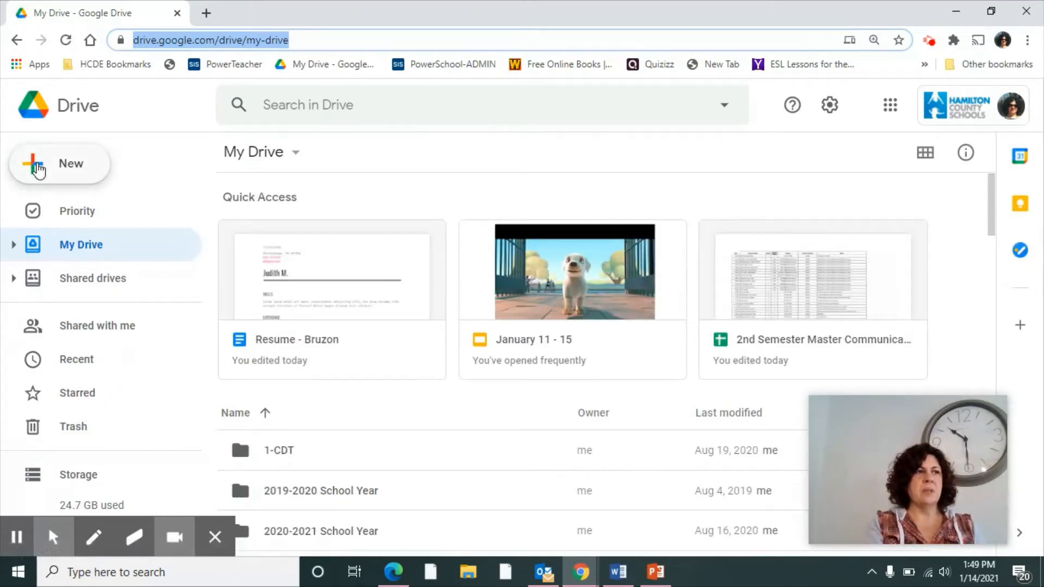
{"action": "left_click", "coordinate": [38, 170]}
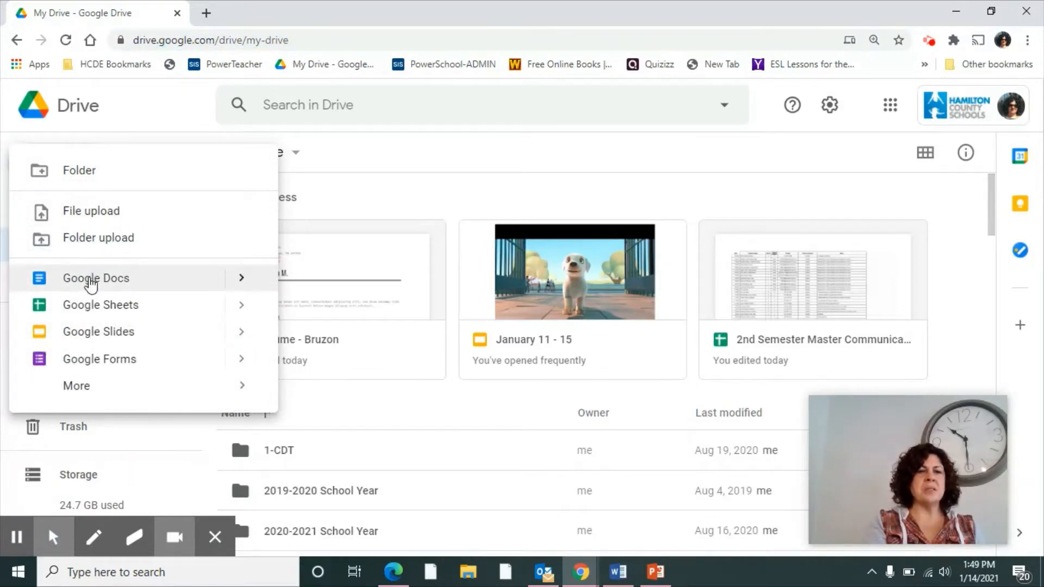
{"action": "mouse_move", "coordinate": [246, 288]}
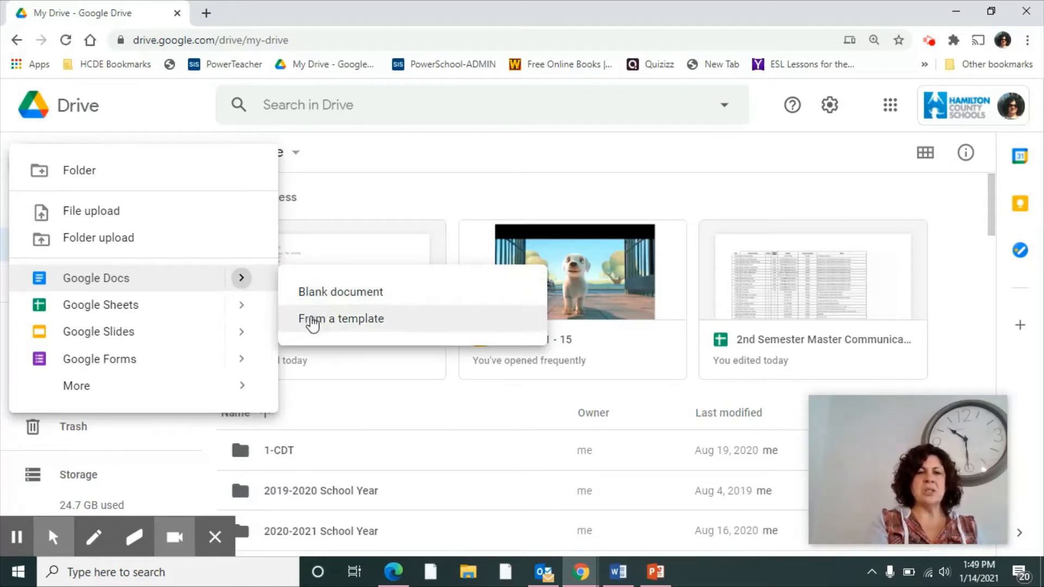
{"action": "left_click", "coordinate": [312, 321]}
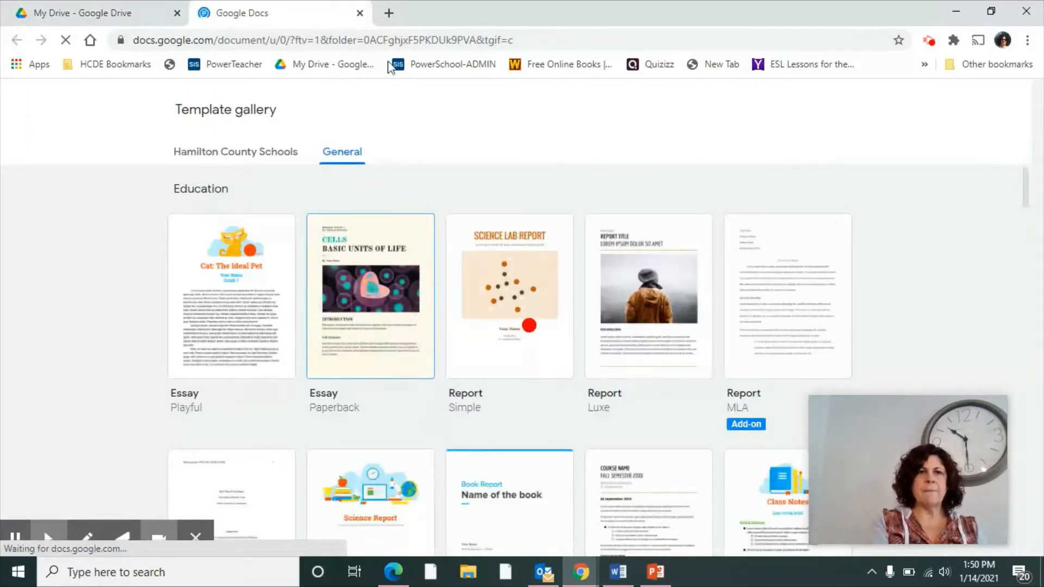
{"action": "left_click", "coordinate": [389, 12]}
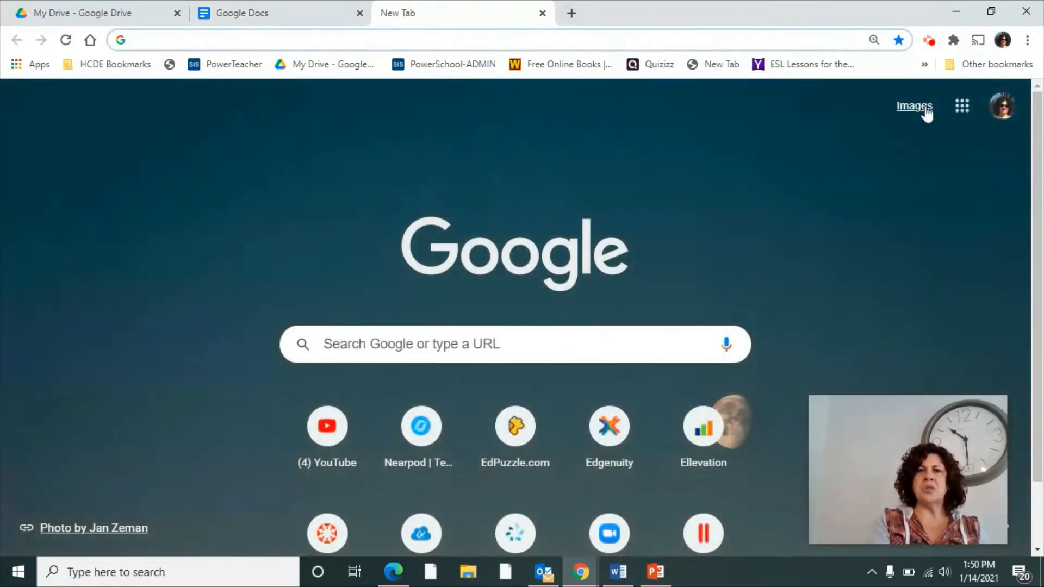
Step: Open Google Docs from the apps grid and browse its full template gallery
{"action": "left_click", "coordinate": [961, 109]}
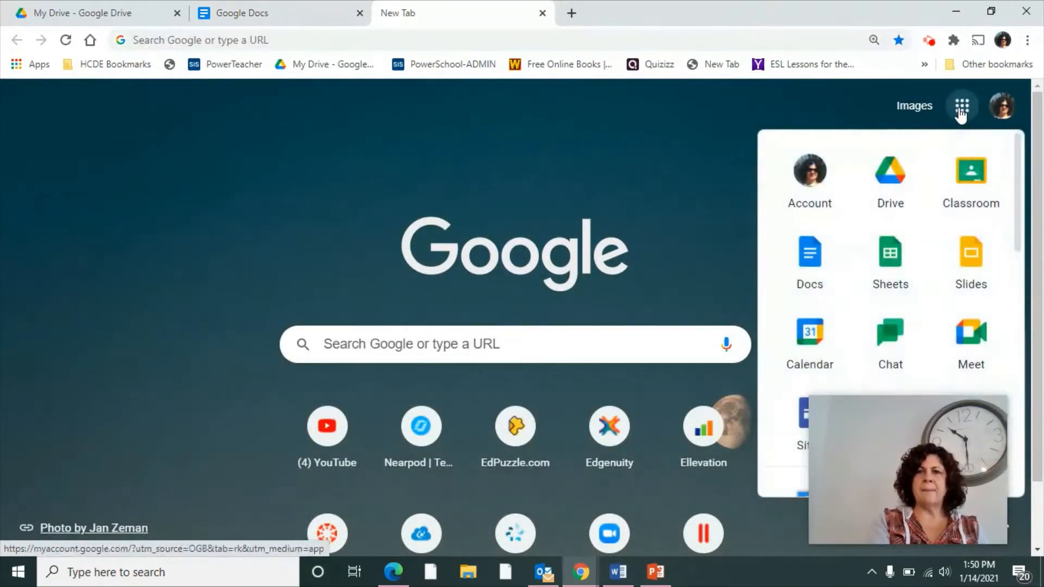
{"action": "left_click", "coordinate": [809, 268]}
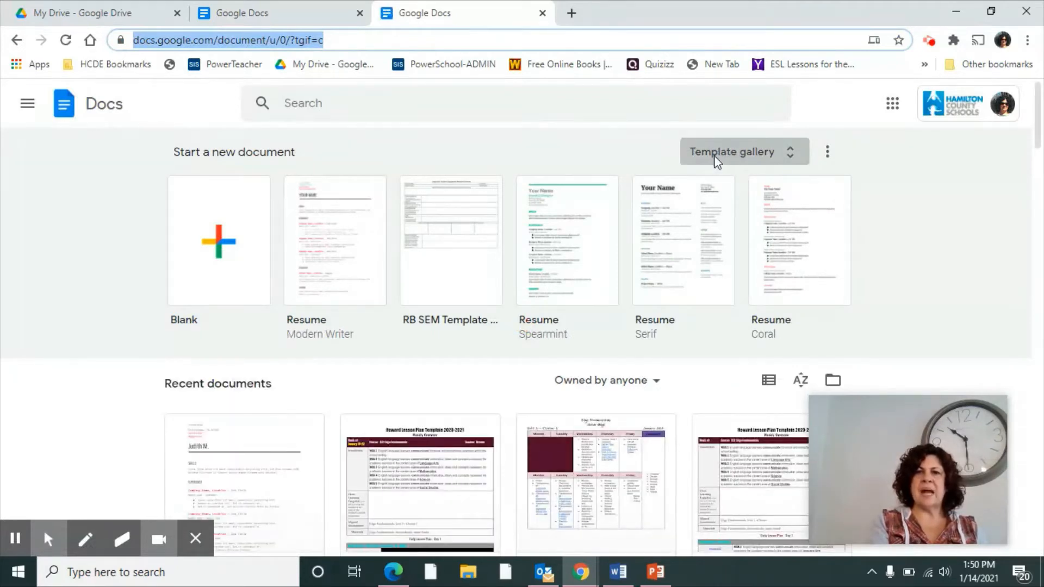
{"action": "left_click", "coordinate": [770, 162]}
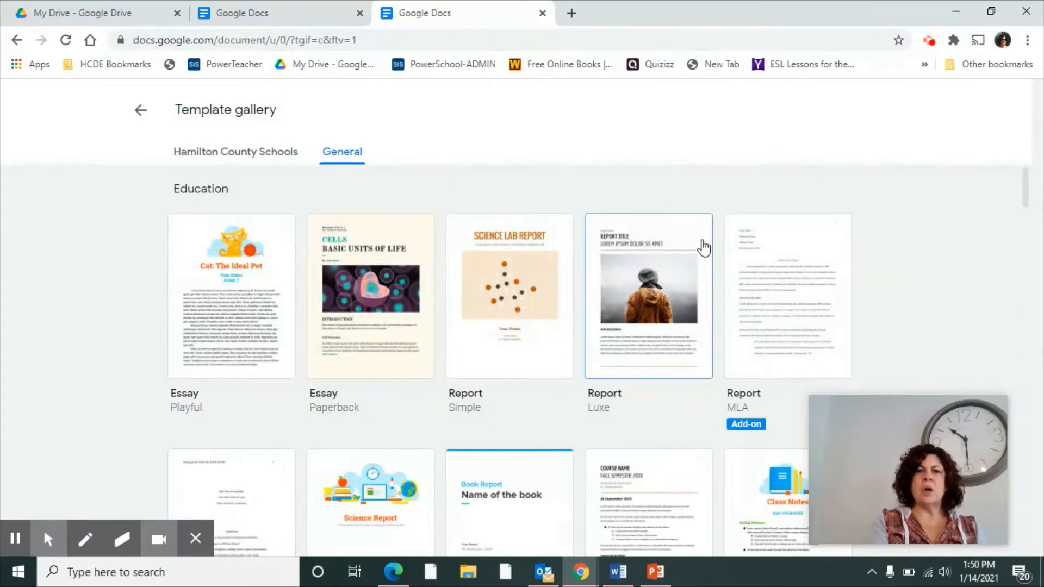
{"action": "scroll", "coordinate": [642, 383], "scroll_direction": "down", "scroll_amount": 4}
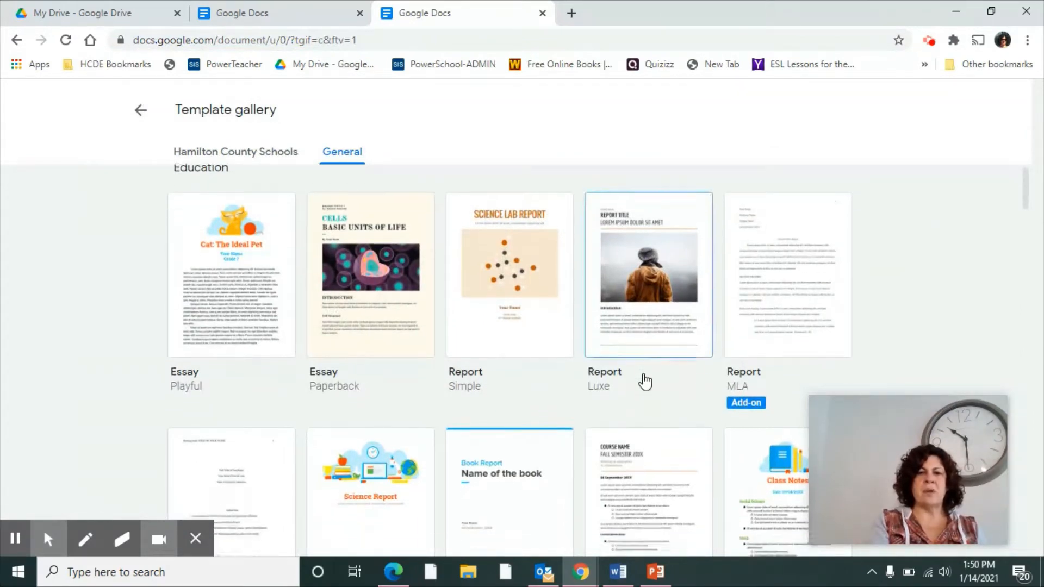
{"action": "scroll", "coordinate": [645, 381], "scroll_direction": "down", "scroll_amount": 8}
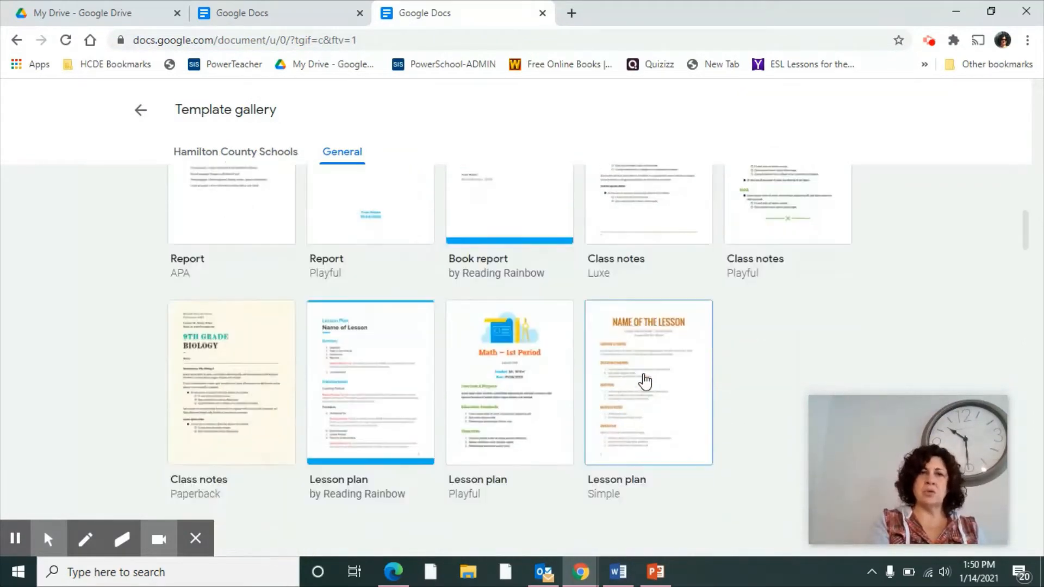
{"action": "scroll", "coordinate": [645, 381], "scroll_direction": "down", "scroll_amount": 3}
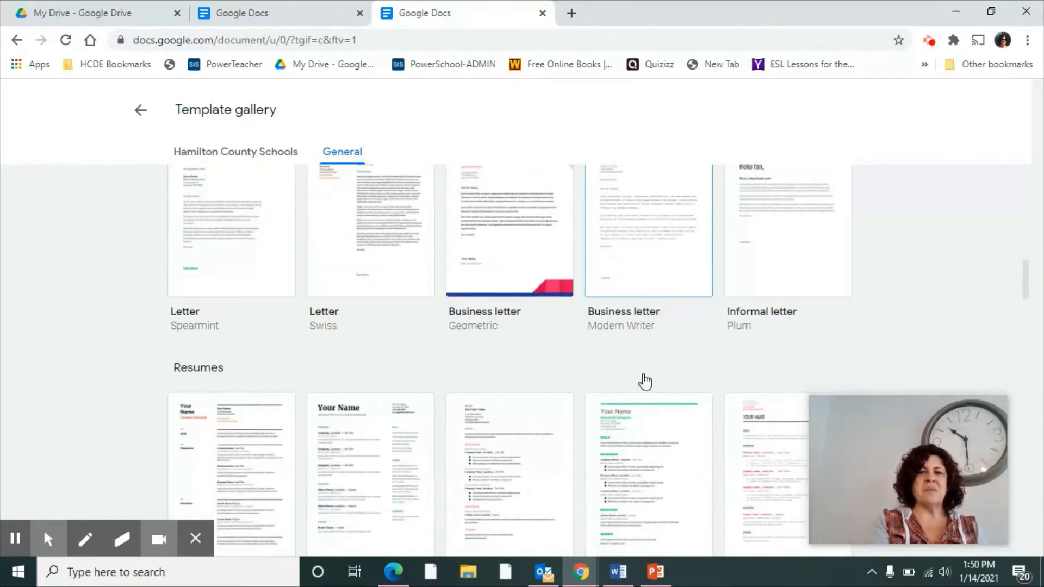
{"action": "scroll", "coordinate": [645, 380], "scroll_direction": "down", "scroll_amount": 3}
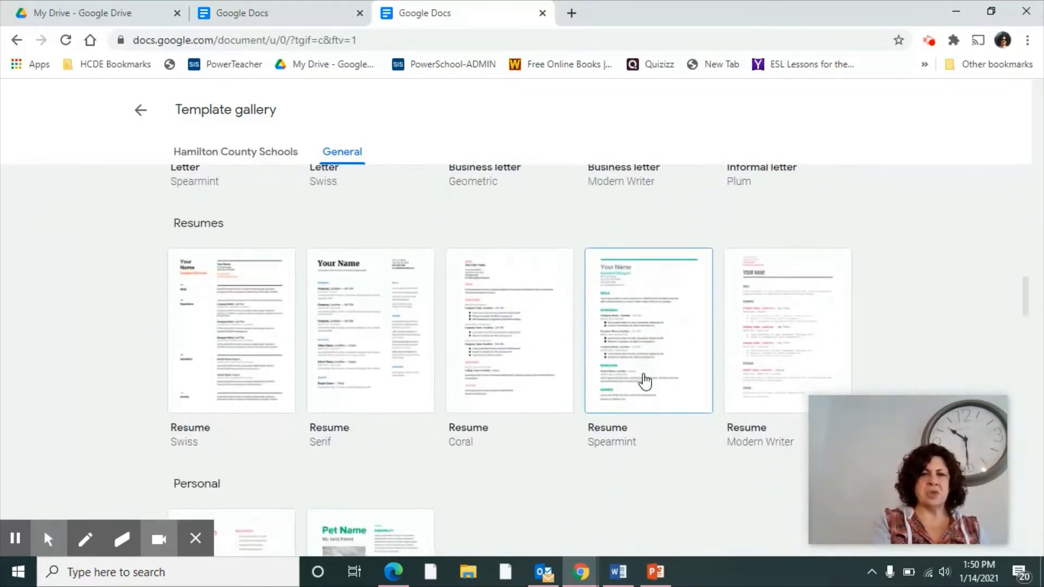
Step: Create a new document from the Resume Modern Writer template
{"action": "left_click", "coordinate": [259, 8]}
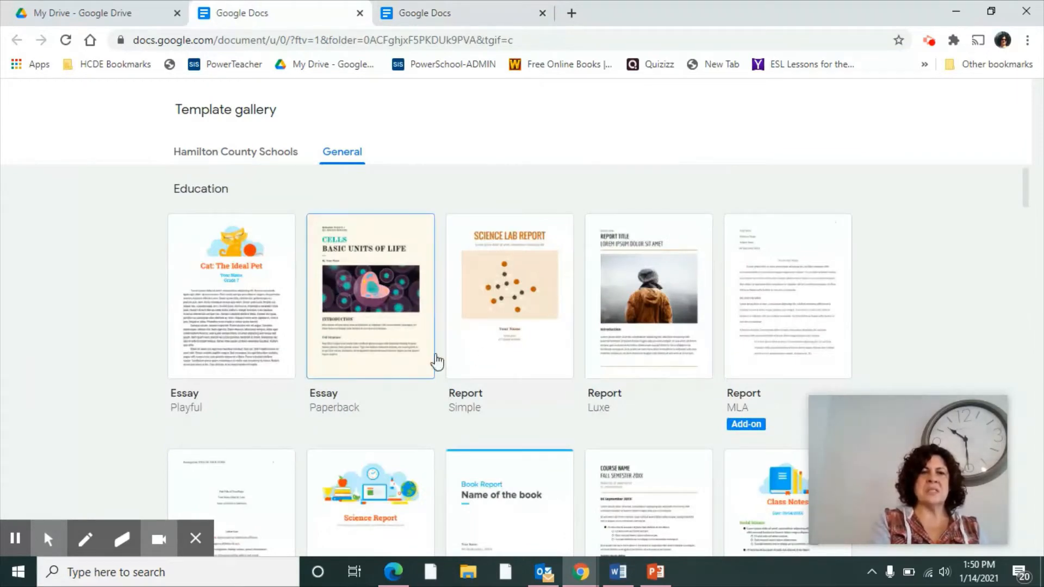
{"action": "scroll", "coordinate": [478, 368], "scroll_direction": "down", "scroll_amount": 15}
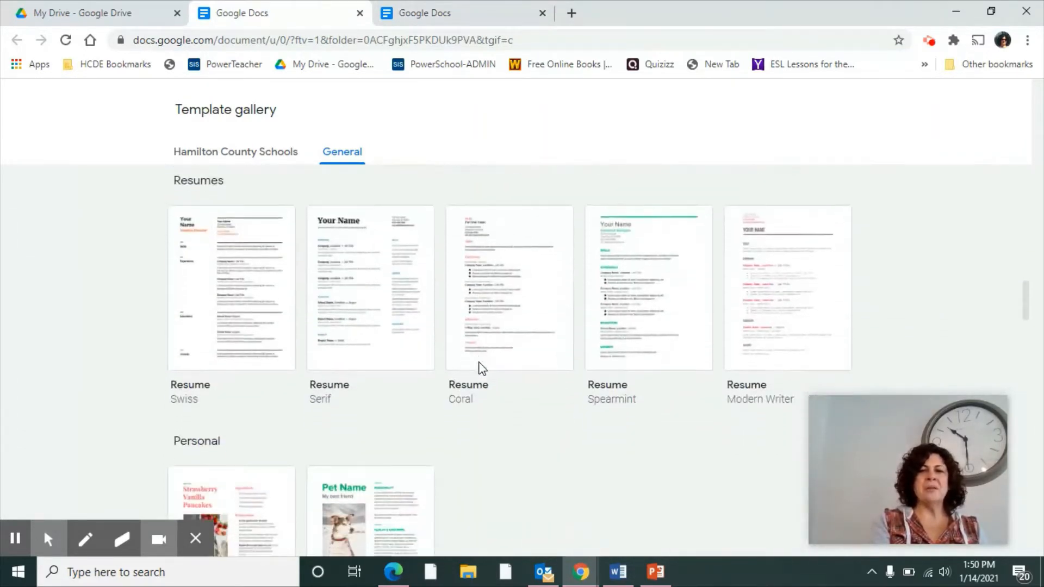
{"action": "left_click", "coordinate": [458, 13]}
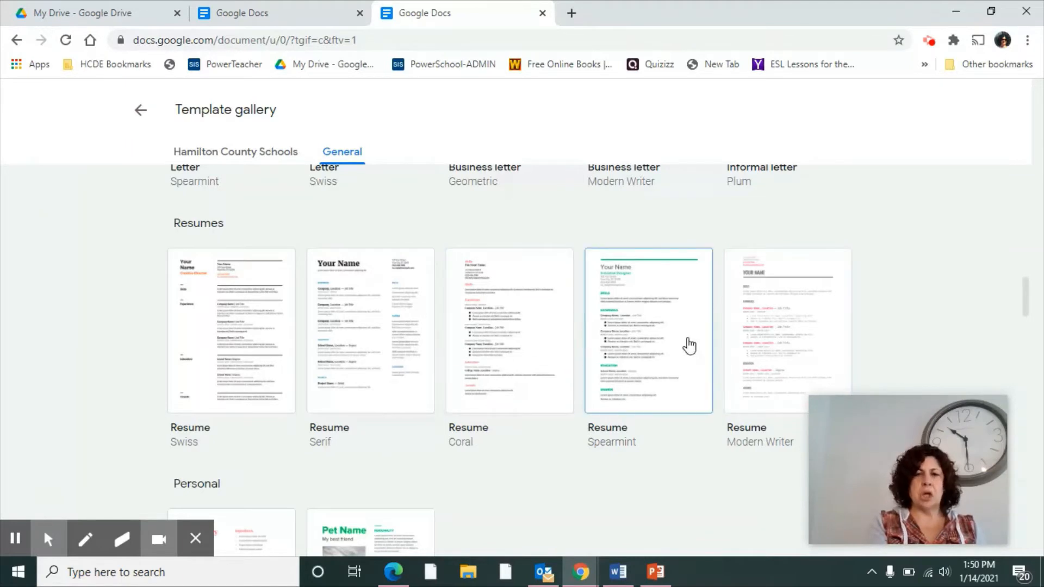
{"action": "left_click", "coordinate": [748, 338]}
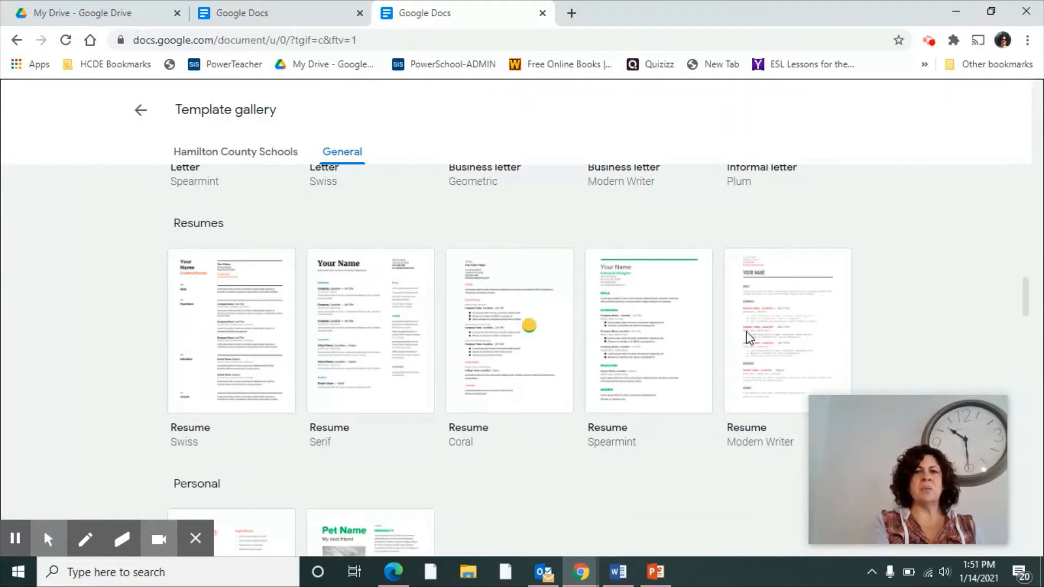
{"action": "left_click", "coordinate": [747, 338]}
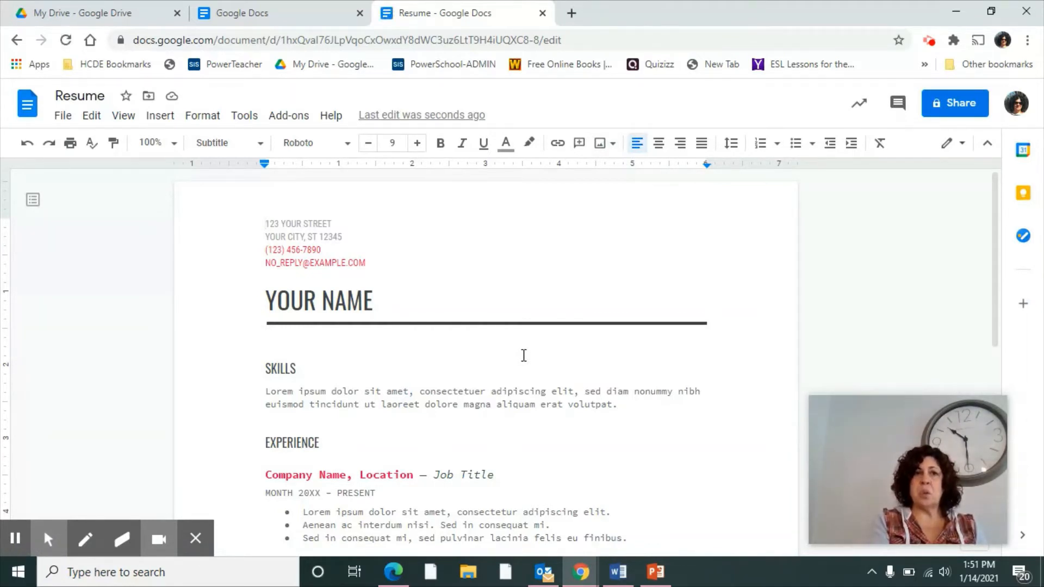
Step: Retitle the new resume document 'Resume - High School'
{"action": "left_click", "coordinate": [106, 97]}
{"action": "type", "text": "-"}
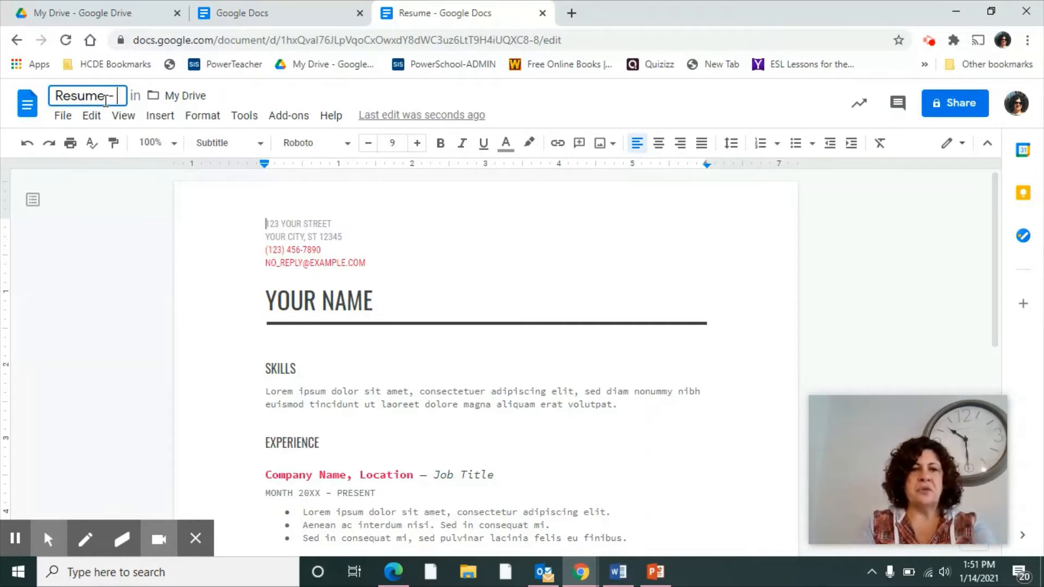
{"action": "type", "text": " 1"}
{"action": "key", "text": "BackSpace"}
{"action": "type", "text": "H"}
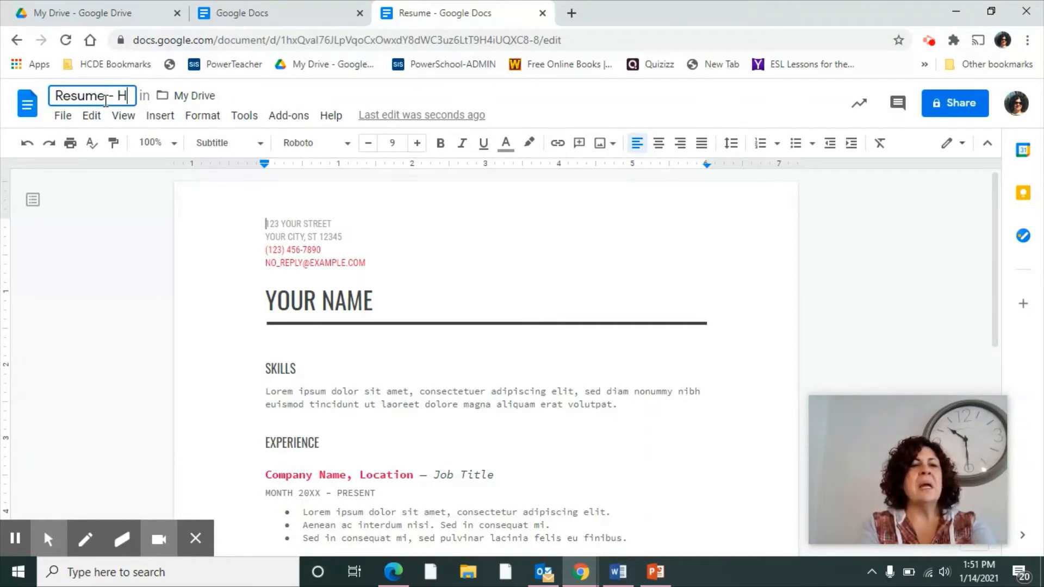
{"action": "type", "text": "igh School"}
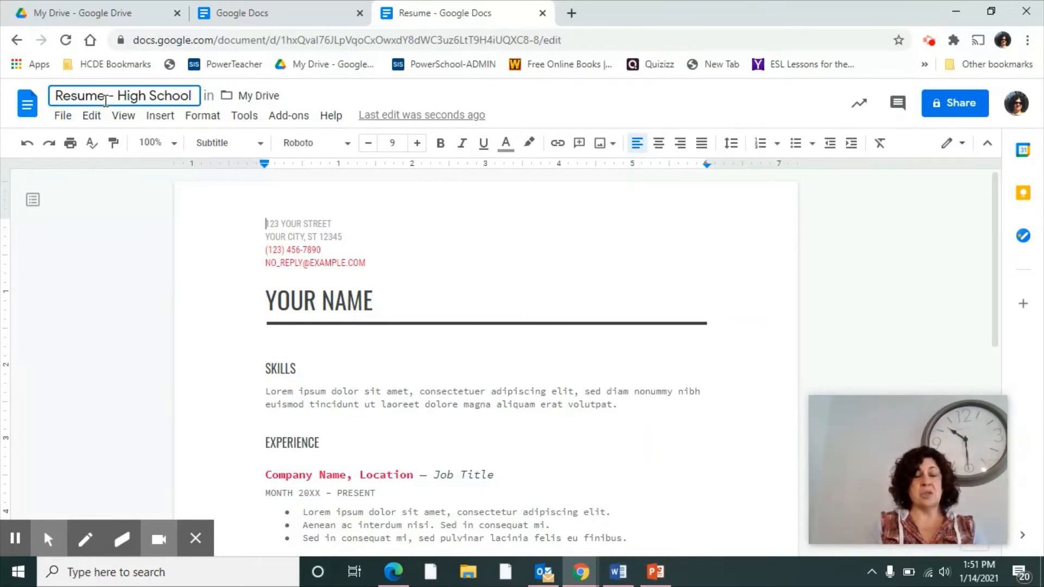
{"action": "left_click", "coordinate": [308, 227]}
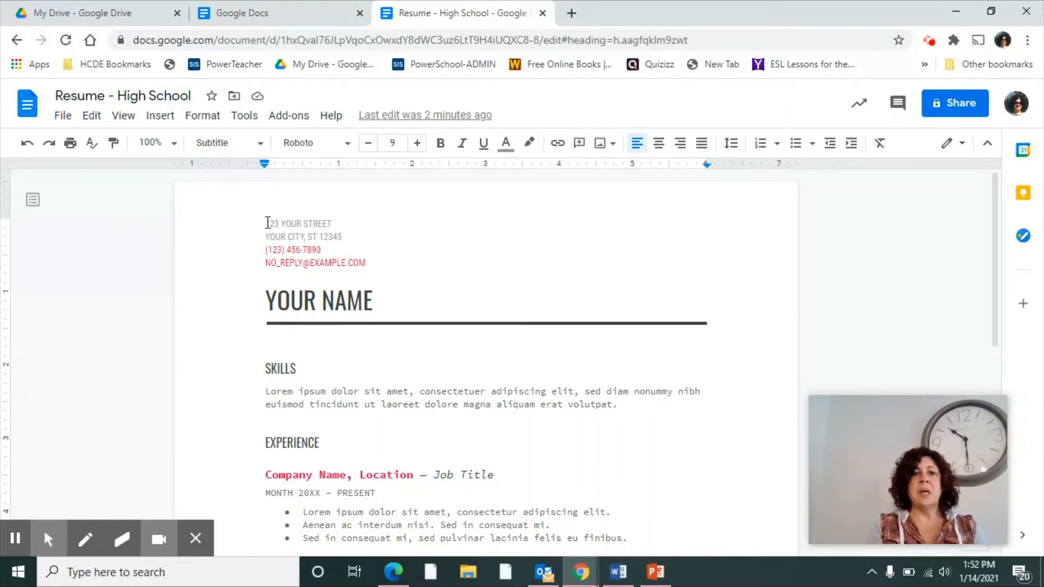
Step: Replace the placeholder street and city lines with the student's address
{"action": "left_click_drag", "start_coordinate": [267, 223], "coordinate": [332, 228]}
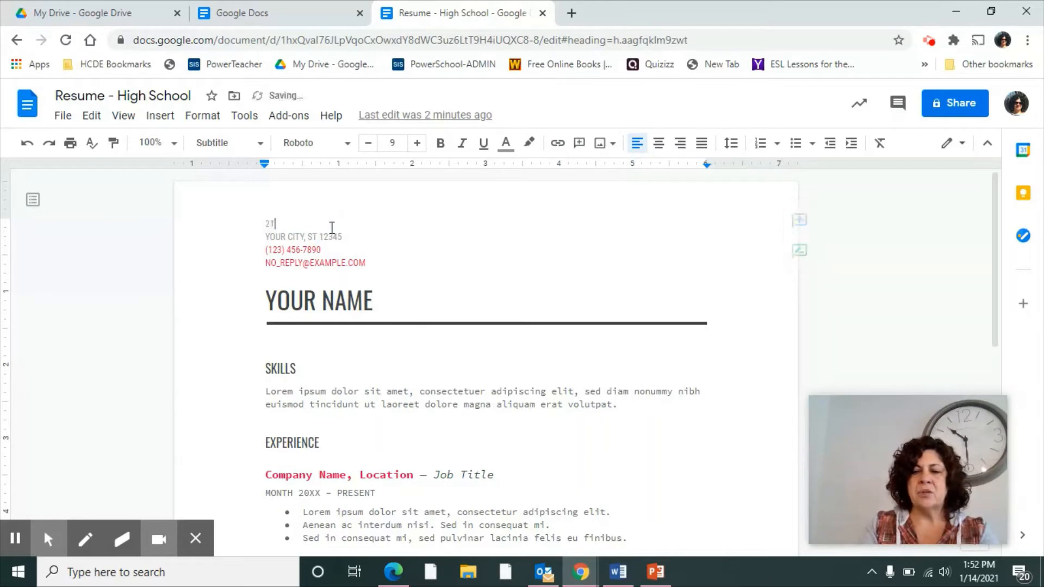
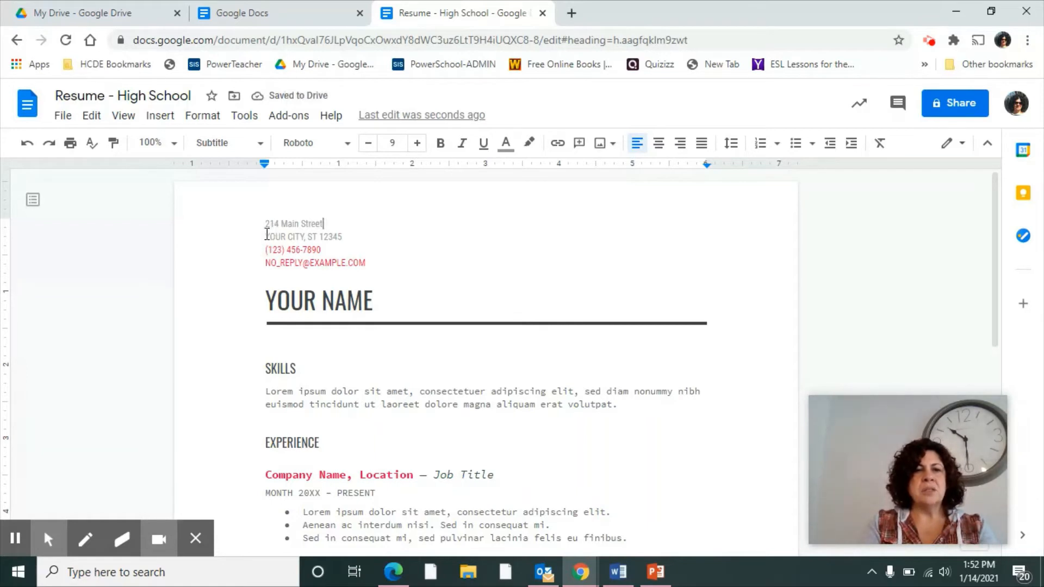
{"action": "left_click_drag", "start_coordinate": [266, 237], "coordinate": [316, 232]}
{"action": "triple_click", "coordinate": [343, 233]}
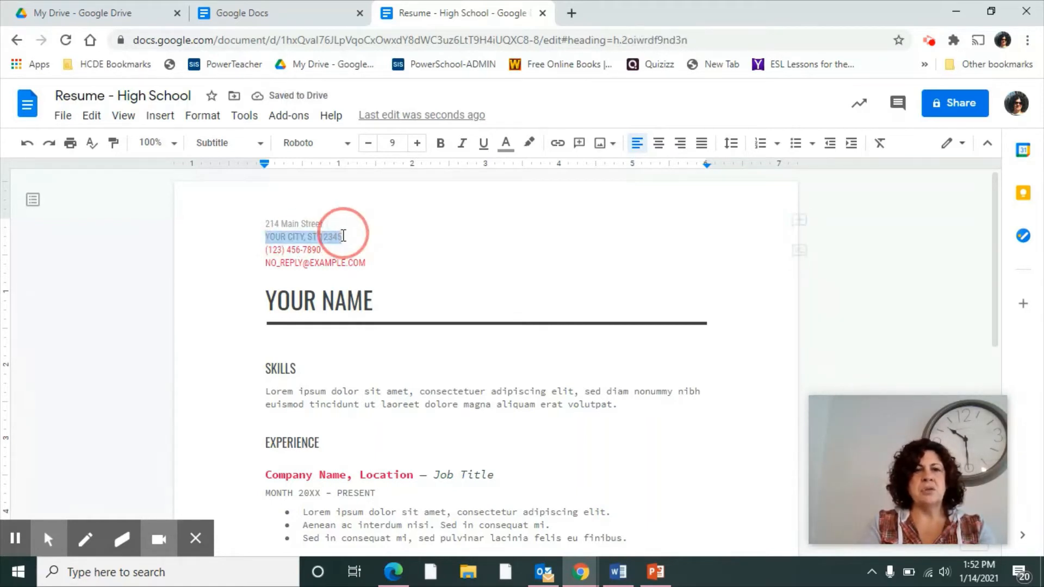
{"action": "type", "text": "Cha"}
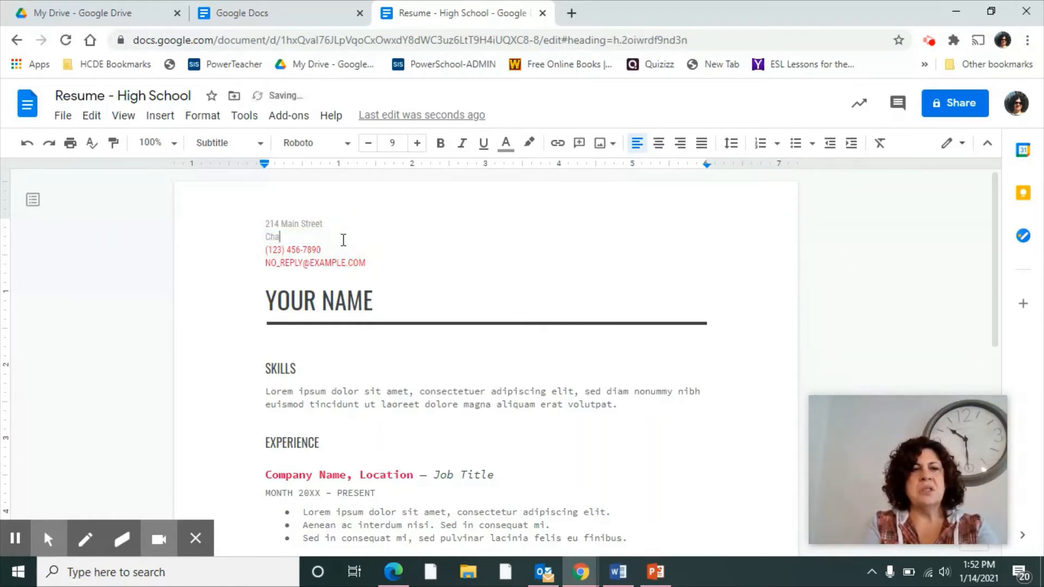
{"action": "type", "text": "ttanoog"}
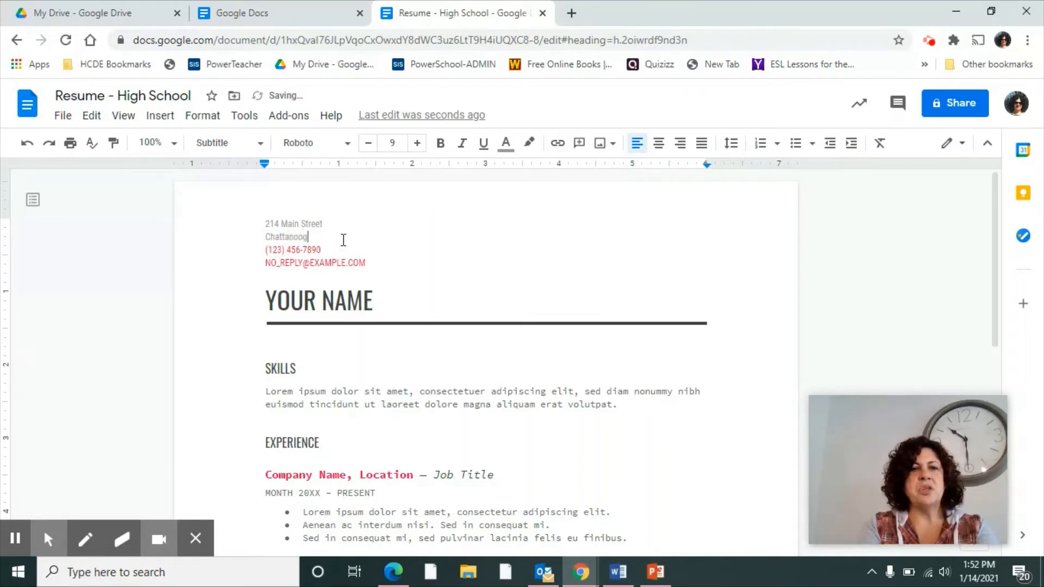
{"action": "type", "text": "a, TN"}
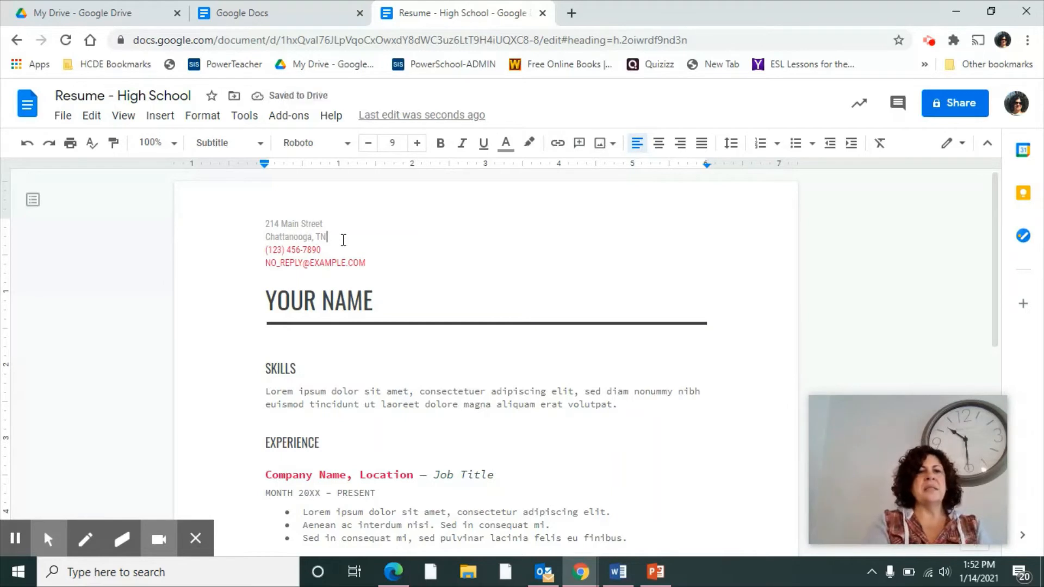
Step: Replace the phone area code and e-mail name placeholders with the student's details
{"action": "left_click", "coordinate": [270, 252]}
{"action": "double_click", "coordinate": [270, 252]}
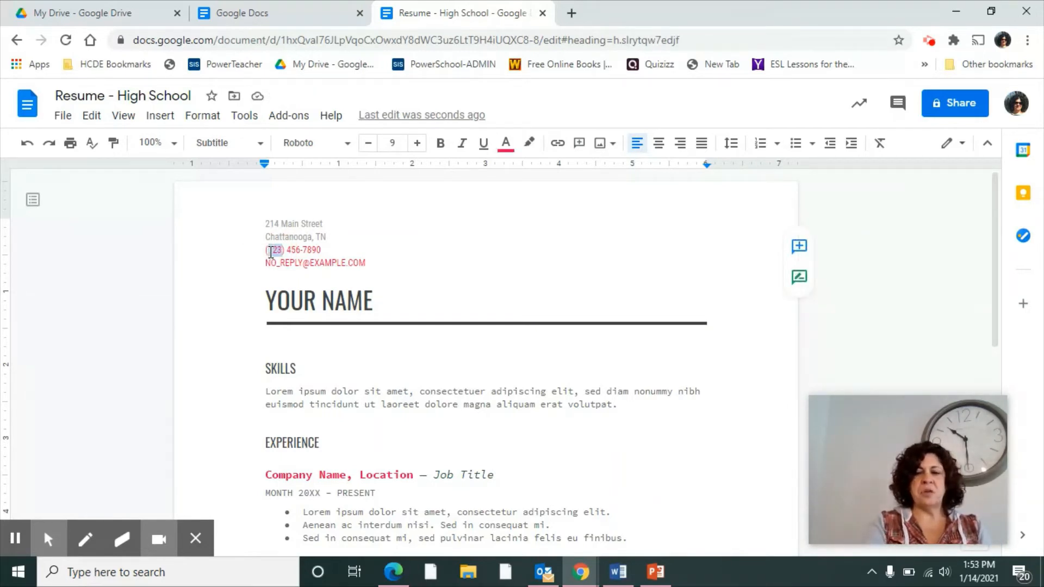
{"action": "type", "text": "423"}
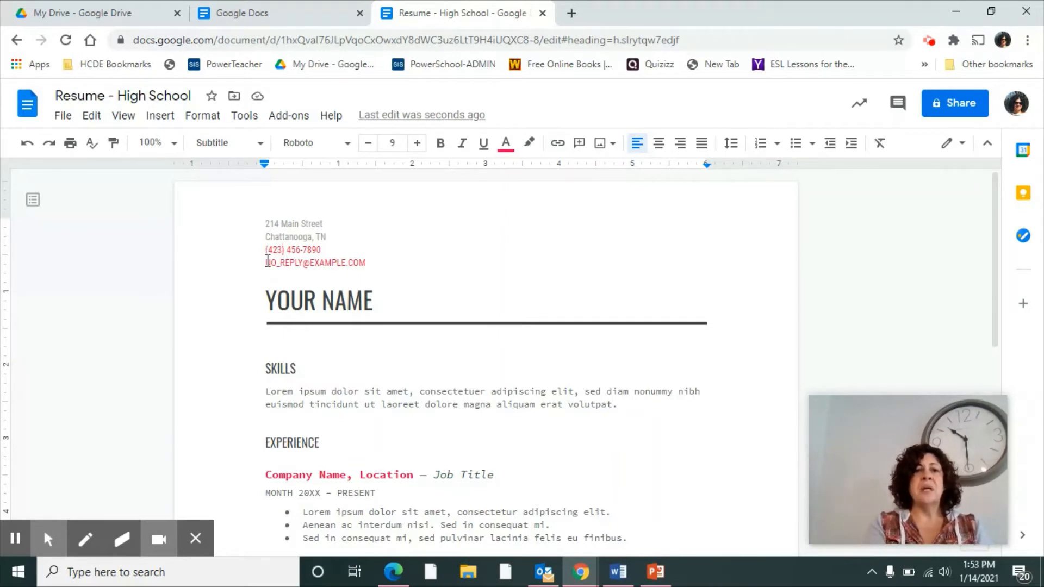
{"action": "left_click_drag", "start_coordinate": [266, 263], "coordinate": [305, 268]}
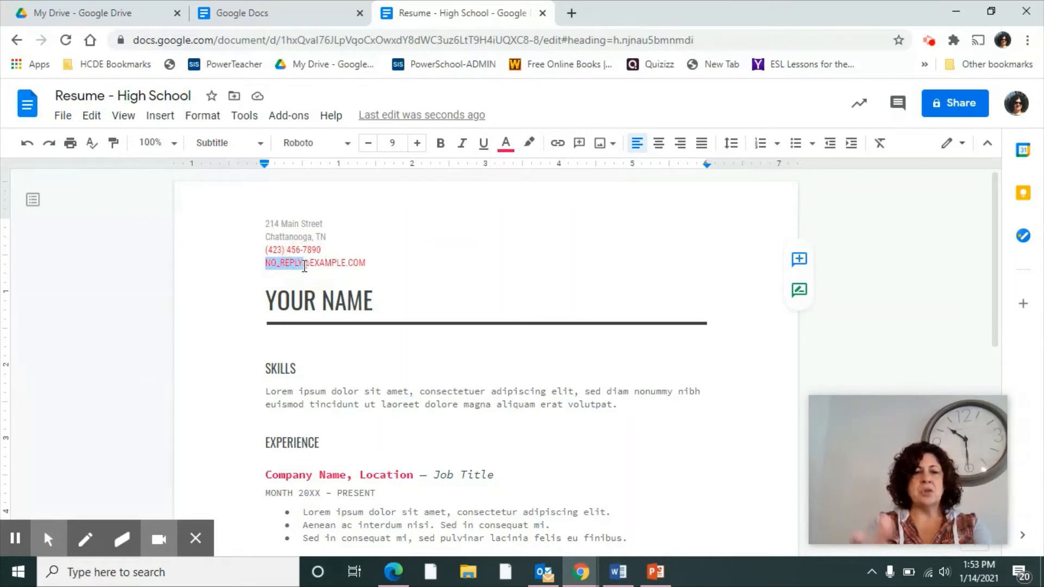
{"action": "type", "text": "JDT"}
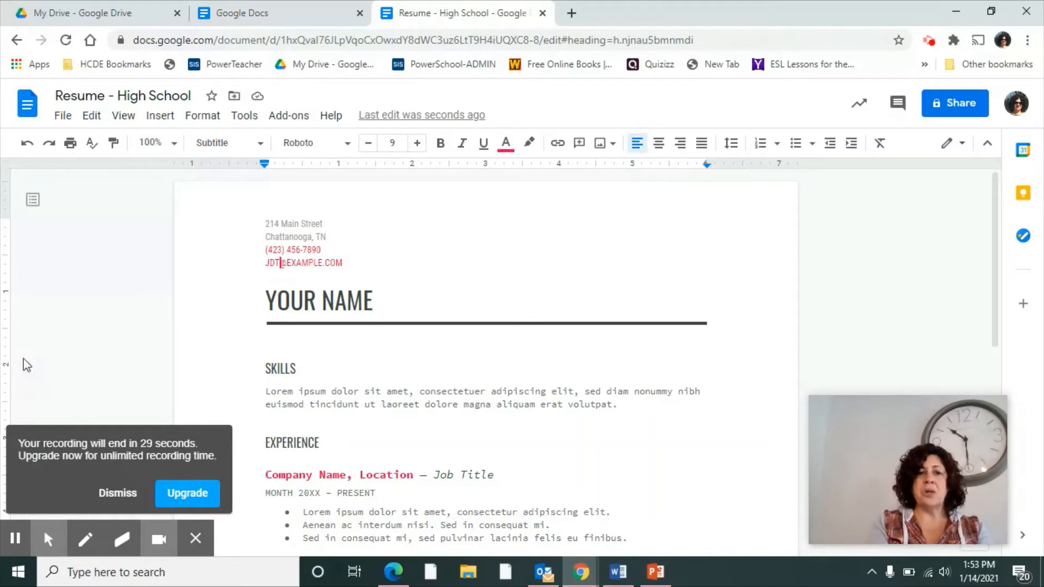
{"action": "left_click", "coordinate": [121, 494]}
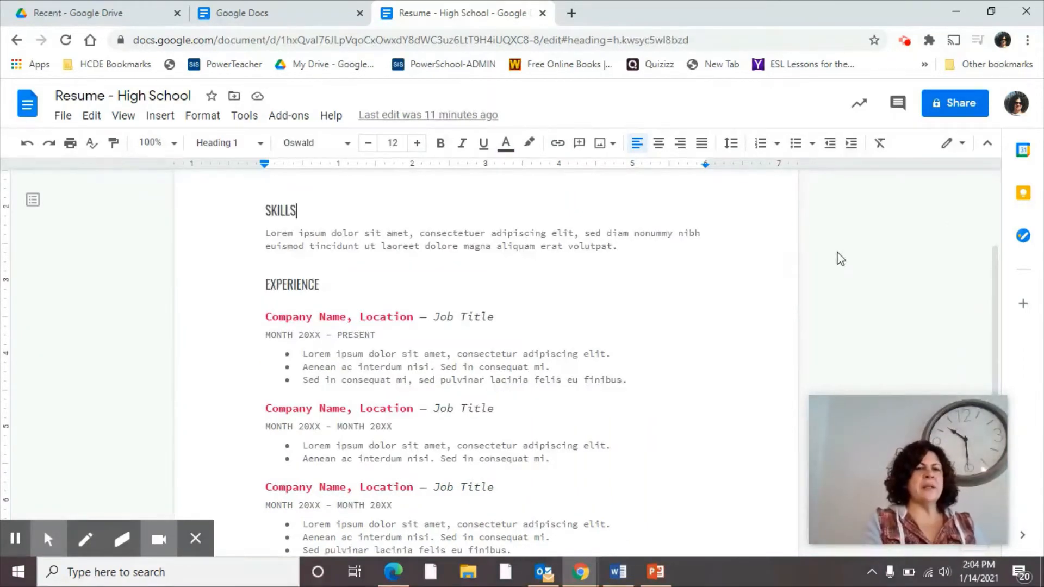
{"action": "scroll", "coordinate": [718, 315], "scroll_direction": "down", "scroll_amount": 1}
{"action": "scroll", "coordinate": [718, 315], "scroll_direction": "down", "scroll_amount": 1}
{"action": "scroll", "coordinate": [719, 315], "scroll_direction": "up", "scroll_amount": 2}
{"action": "scroll", "coordinate": [718, 315], "scroll_direction": "up", "scroll_amount": 2}
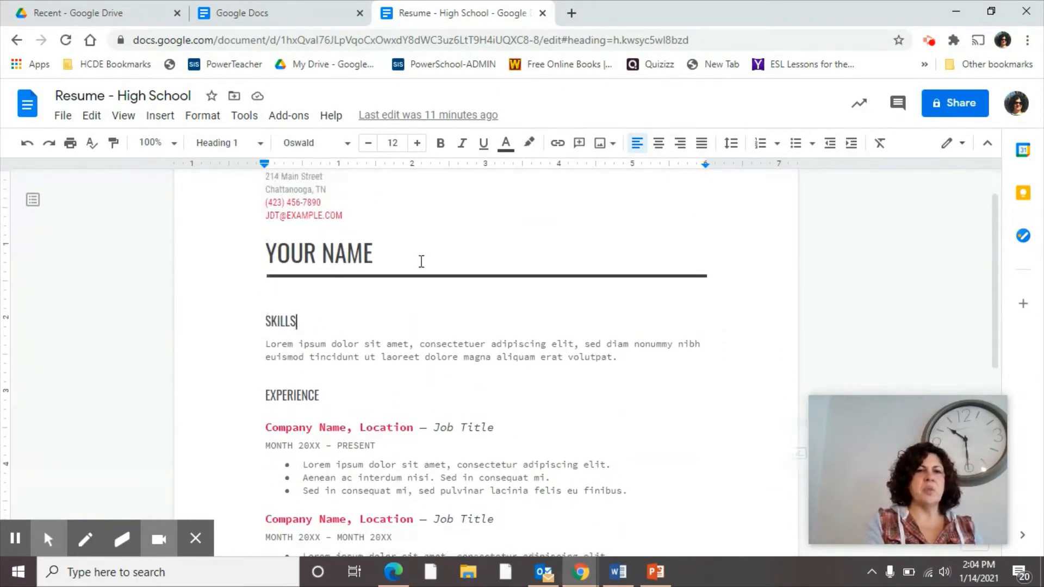
{"action": "left_click", "coordinate": [295, 251]}
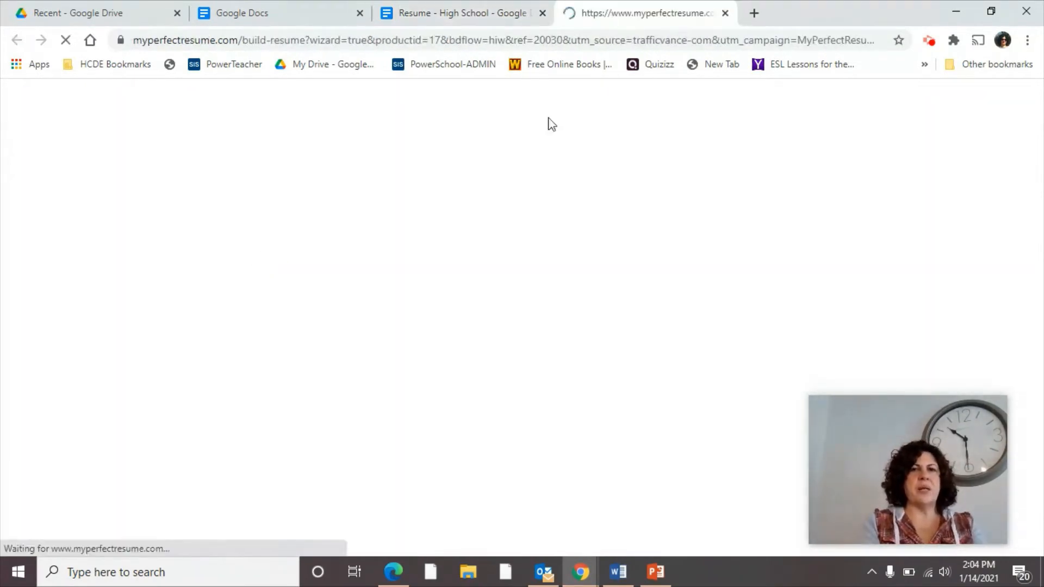
Step: Close the resume-builder tab and replace YOUR NAME with the student's full name
{"action": "left_click", "coordinate": [724, 13]}
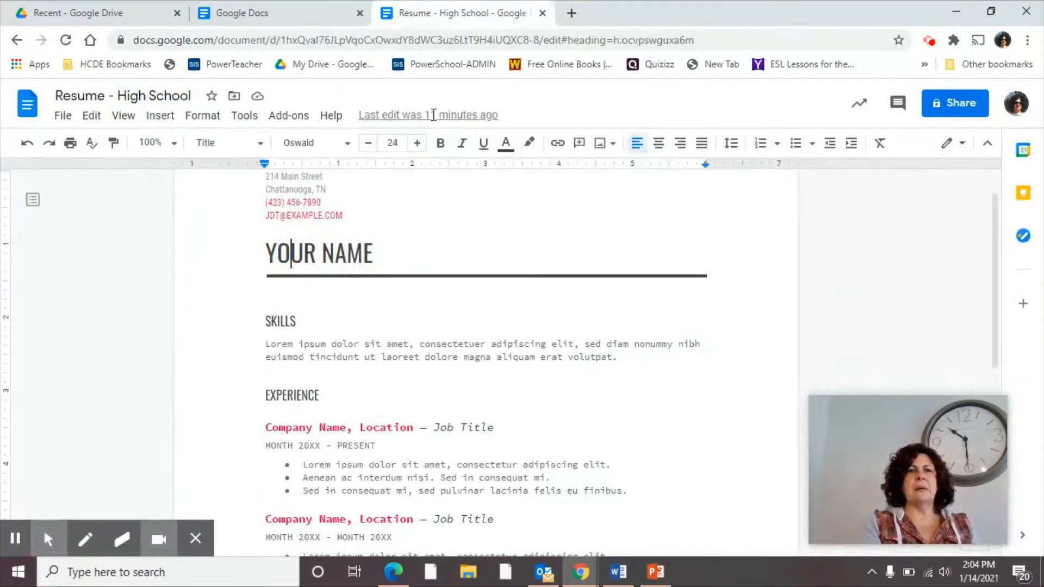
{"action": "left_click_drag", "start_coordinate": [269, 256], "coordinate": [401, 243]}
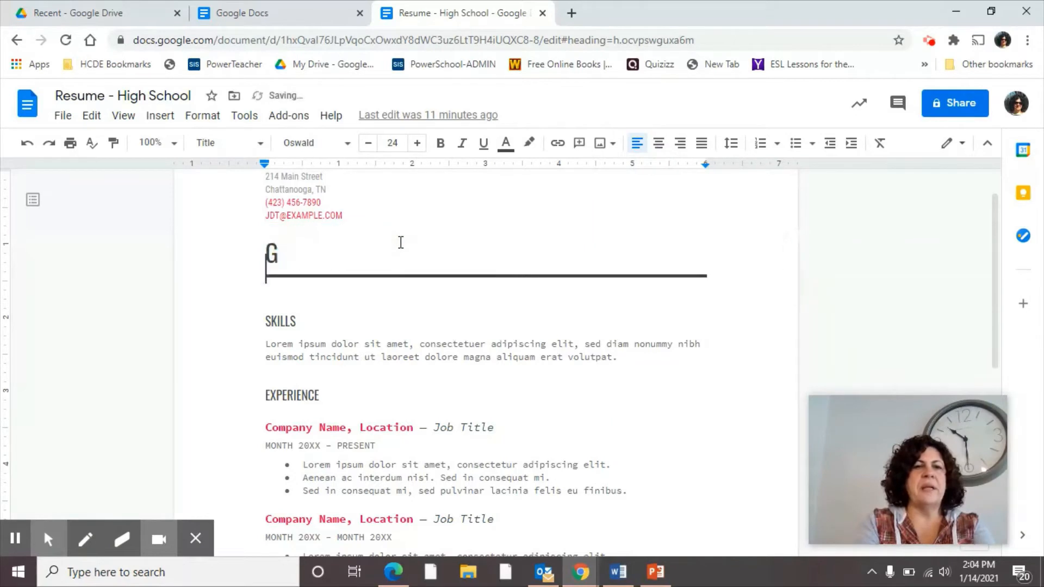
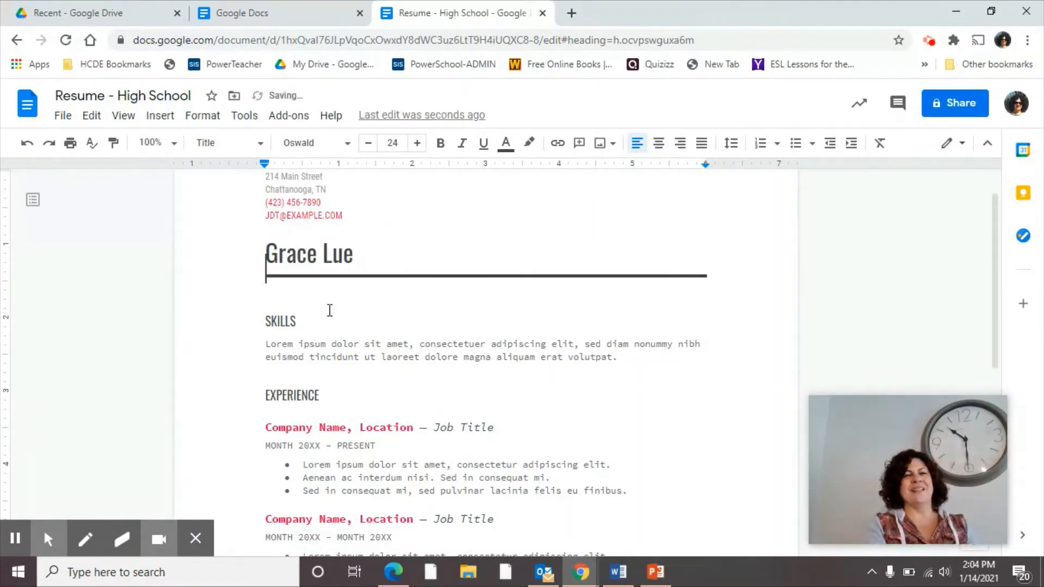
Step: Select the whole placeholder SKILLS paragraph
{"action": "left_click", "coordinate": [318, 348]}
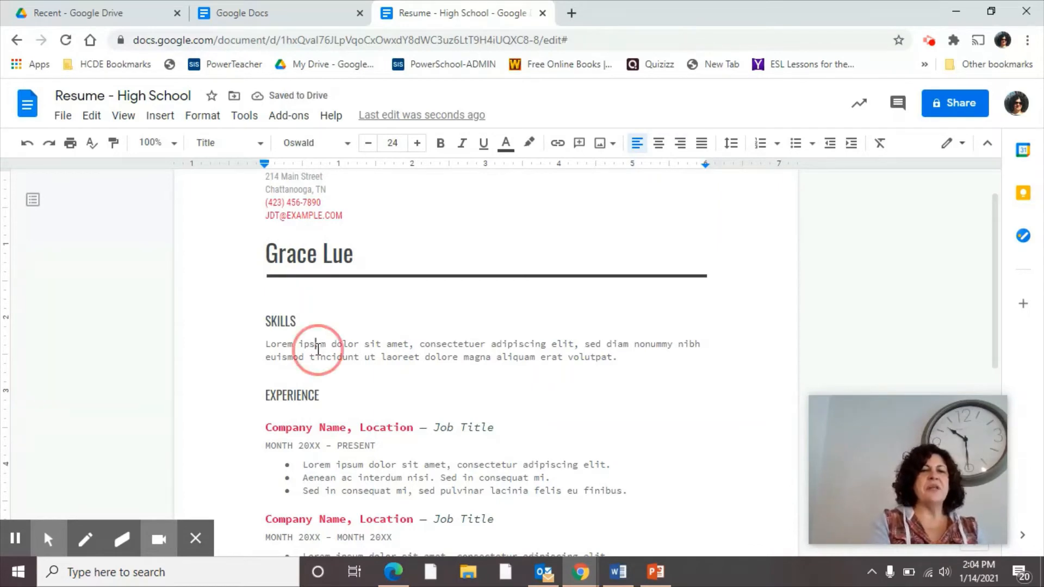
{"action": "scroll", "coordinate": [318, 349], "scroll_direction": "down", "scroll_amount": 1}
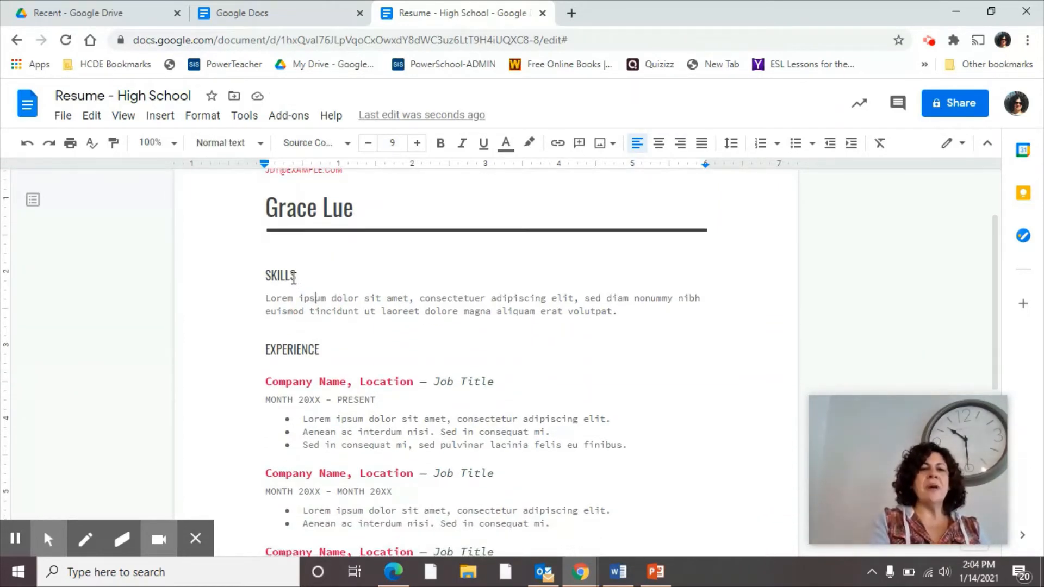
{"action": "scroll", "coordinate": [324, 348], "scroll_direction": "down", "scroll_amount": 4}
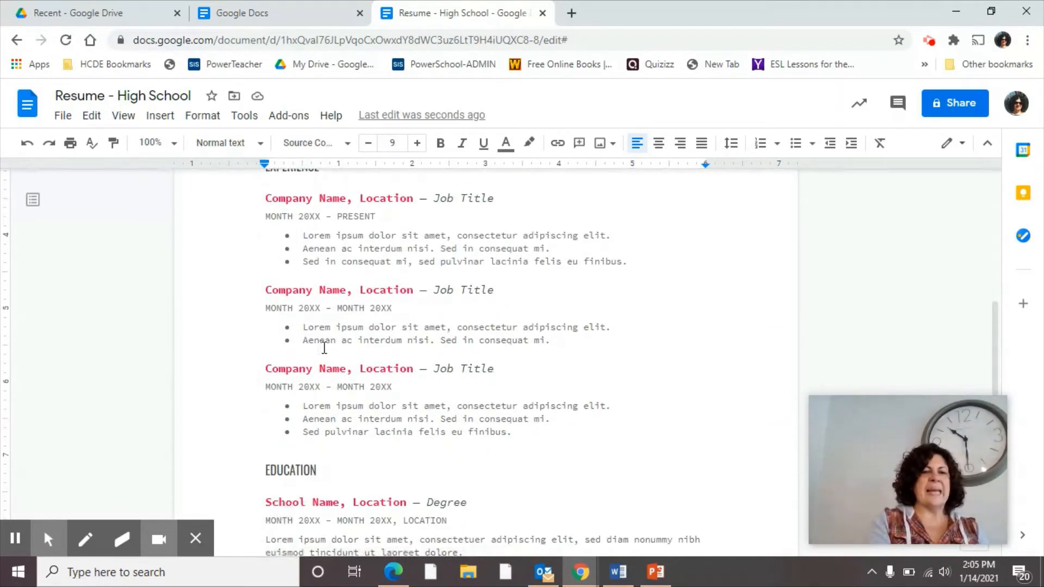
{"action": "scroll", "coordinate": [321, 467], "scroll_direction": "down", "scroll_amount": 2}
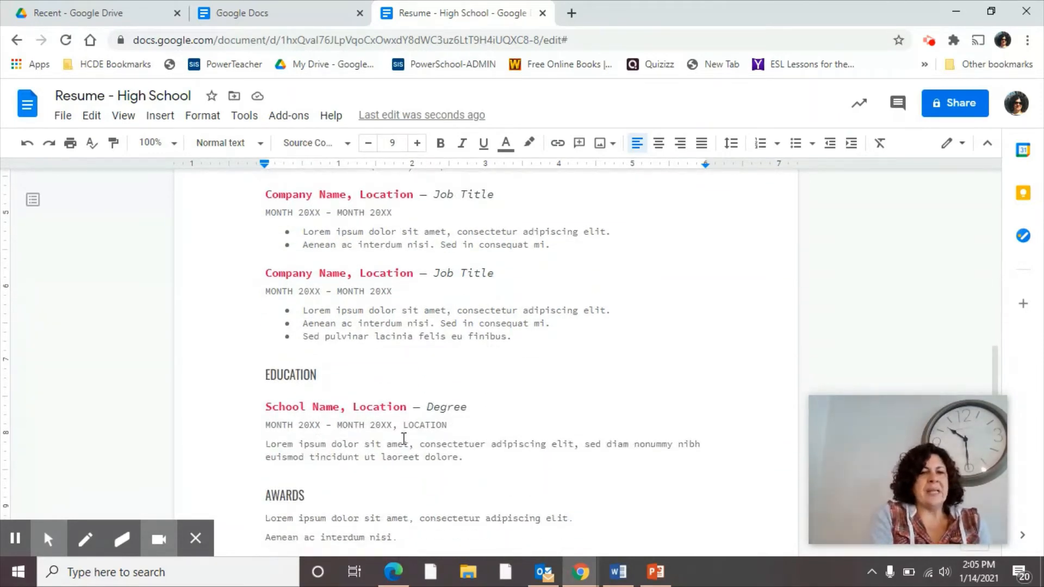
{"action": "scroll", "coordinate": [404, 439], "scroll_direction": "up", "scroll_amount": 5}
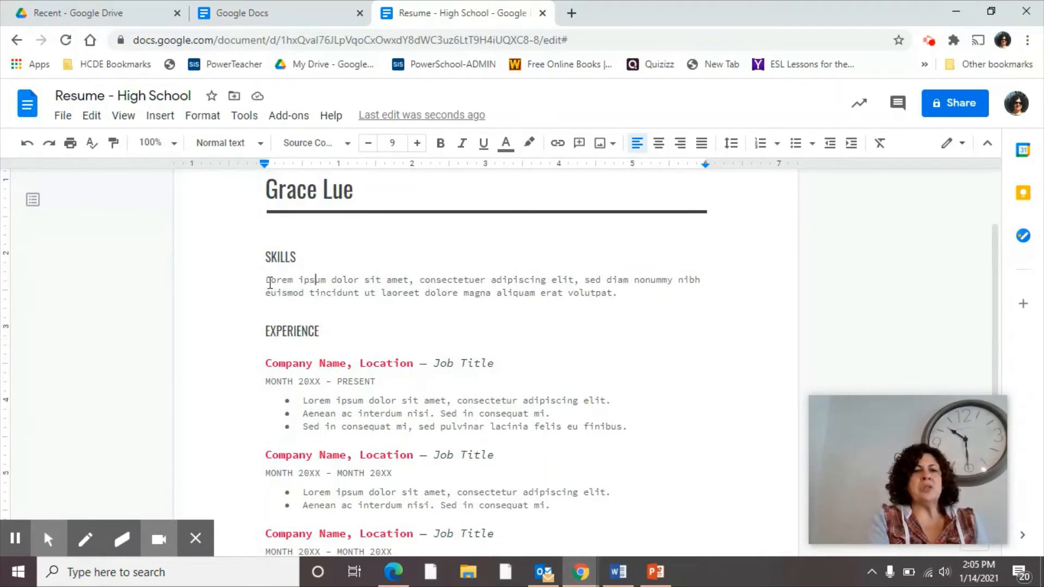
{"action": "left_click_drag", "start_coordinate": [268, 283], "coordinate": [621, 296]}
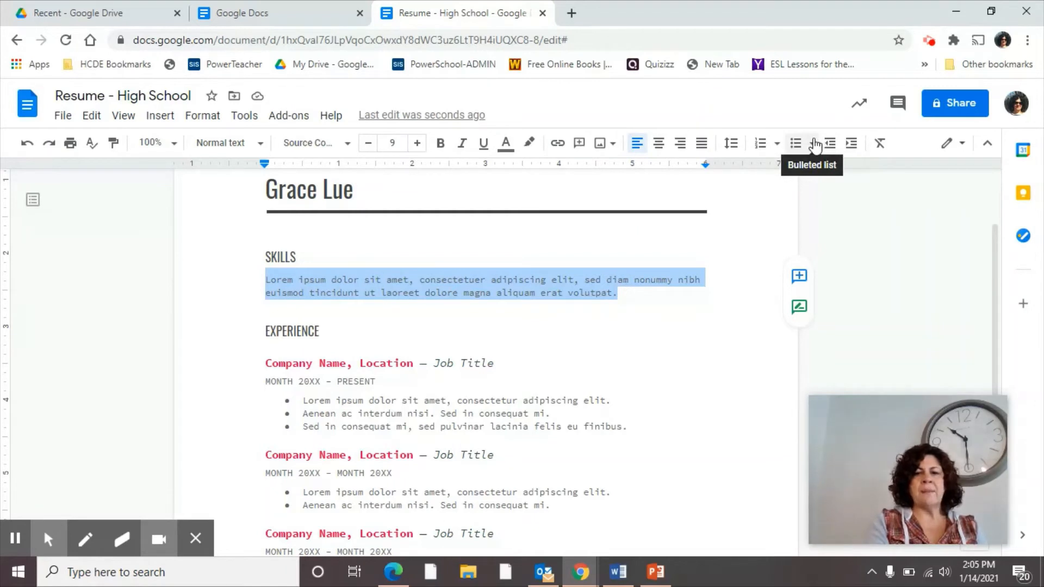
Step: Replace the skills placeholder with 'create presentations, bilingual (Spanish-English), flexible, problem solver, team player,'
{"action": "key", "text": "BackSpace"}
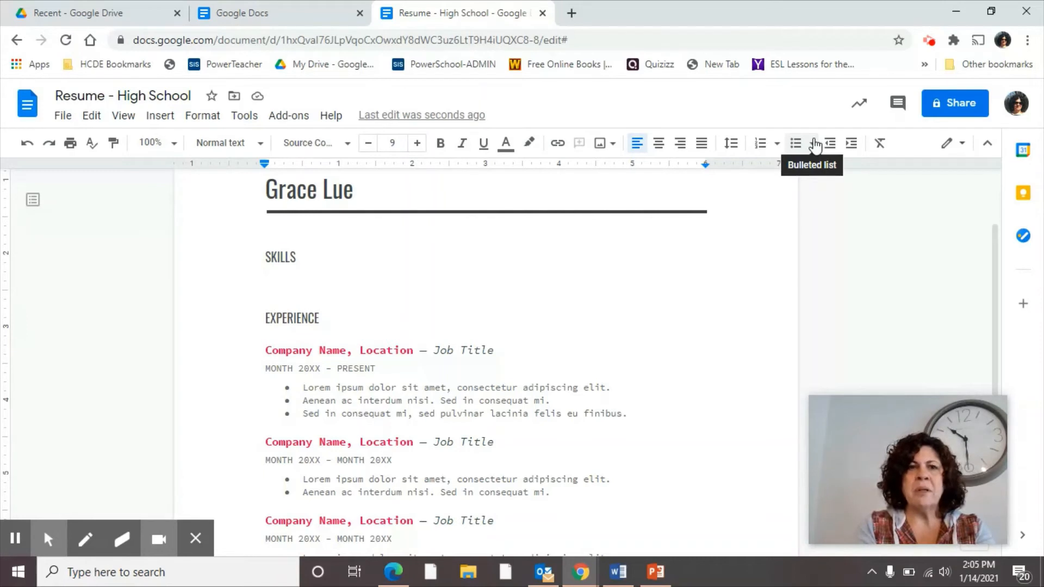
{"action": "type", "text": "create presentations"}
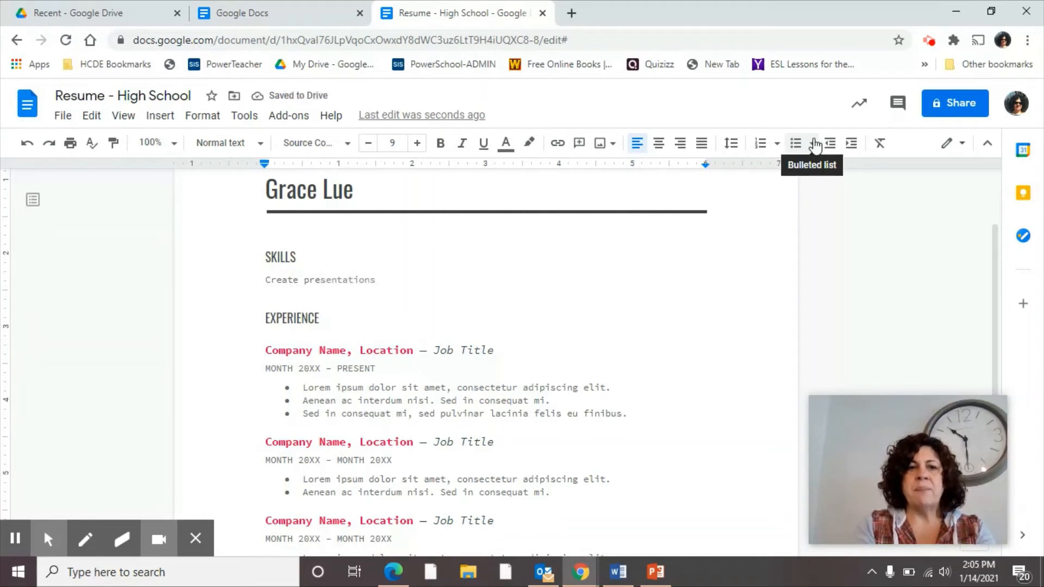
{"action": "key", "text": "Tab"}
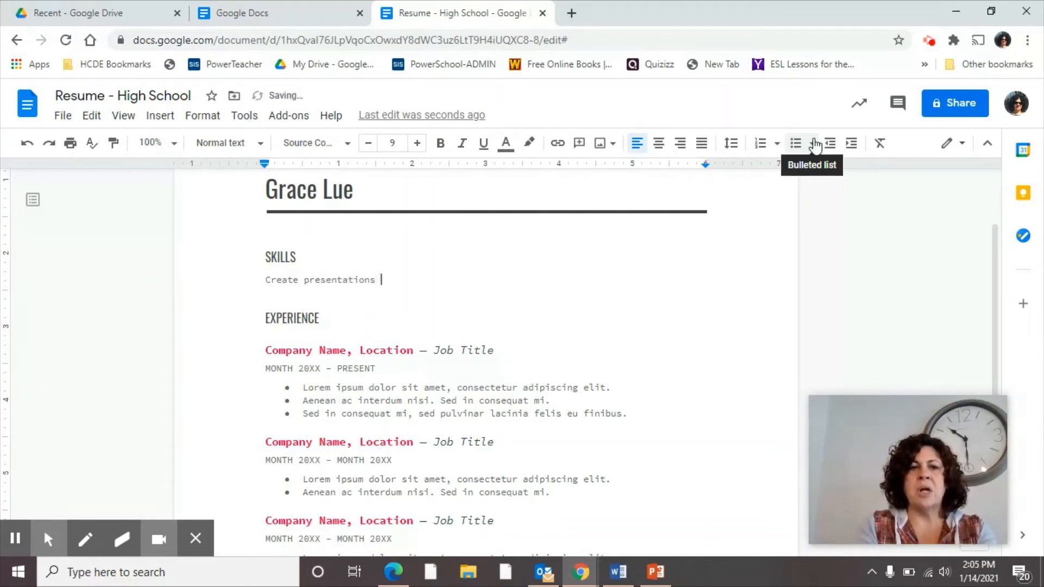
{"action": "type", "text": ", bi"}
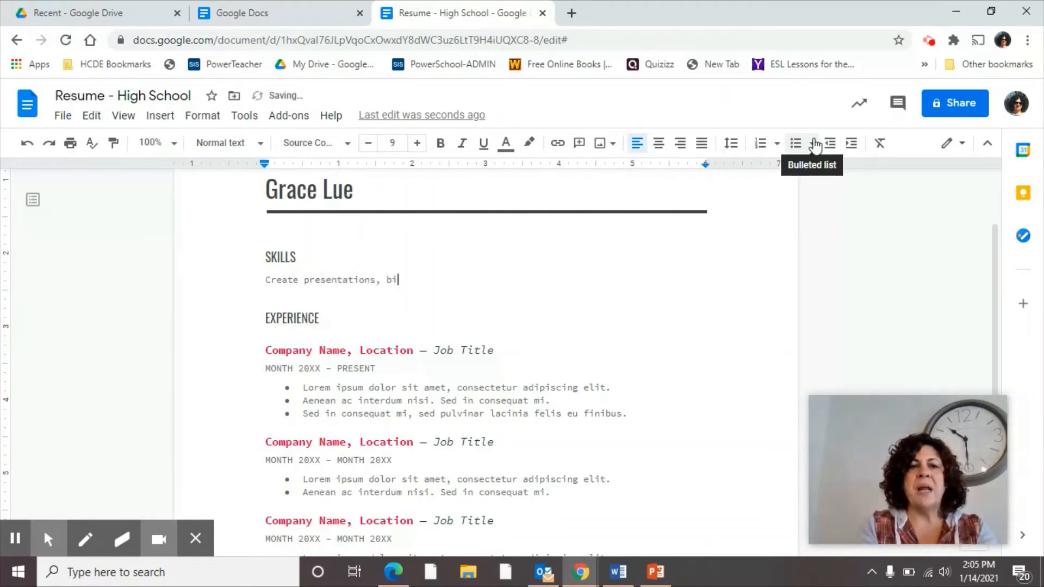
{"action": "type", "text": "lingual,"}
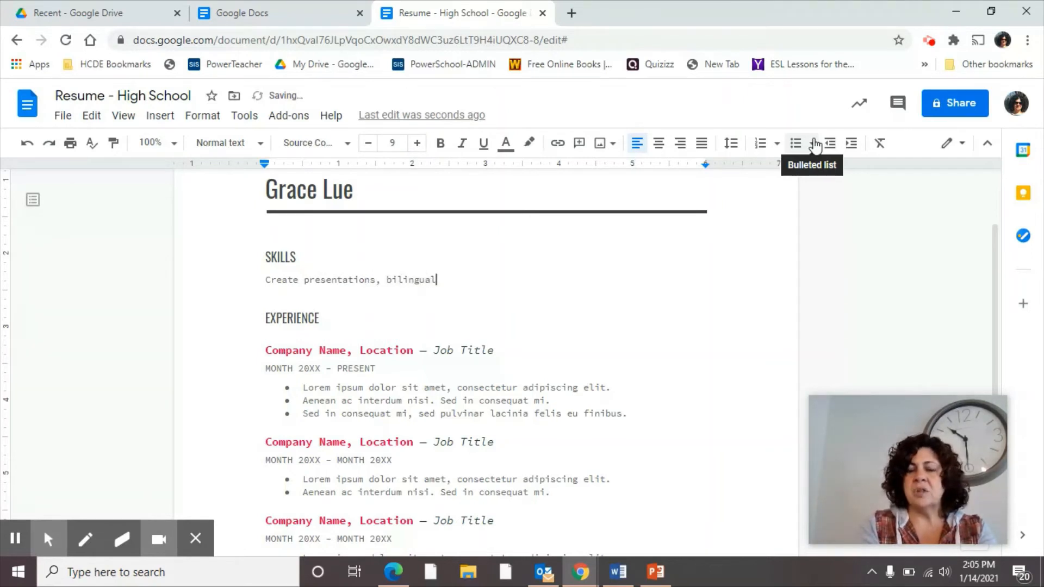
{"action": "key", "text": "BackSpace"}
{"action": "key", "text": "BackSpace"}
{"action": "type", "text": "("}
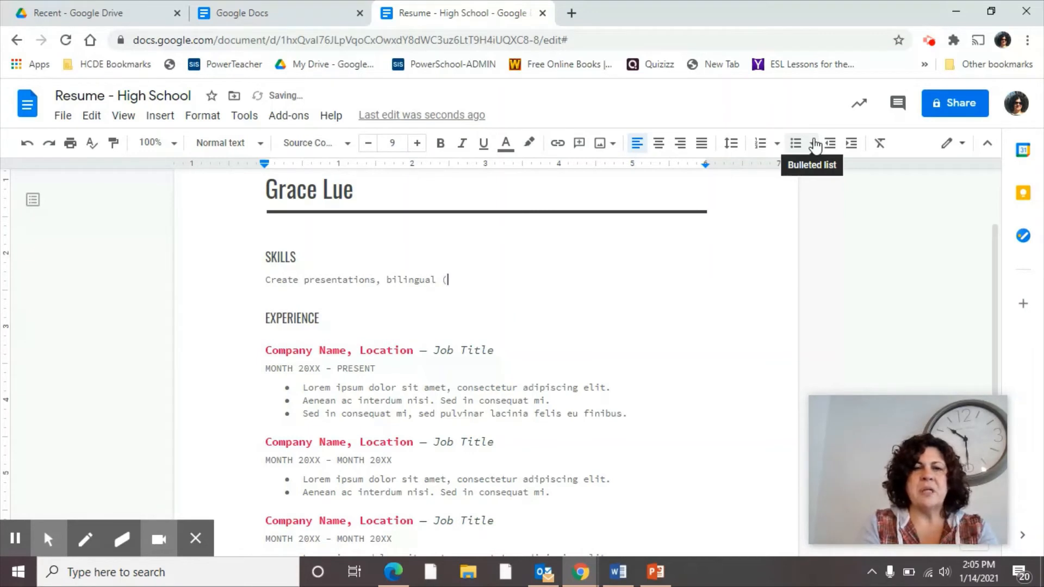
{"action": "type", "text": "lan"}
{"action": "key", "text": "BackSpace"}
{"action": "key", "text": "BackSpace"}
{"action": "key", "text": "BackSpace"}
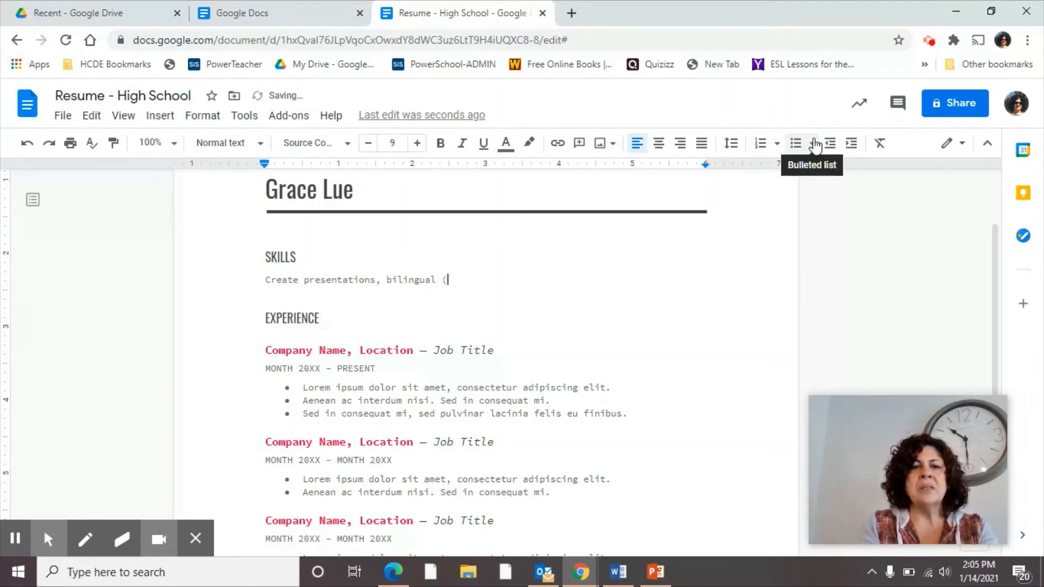
{"action": "type", "text": "Spani"}
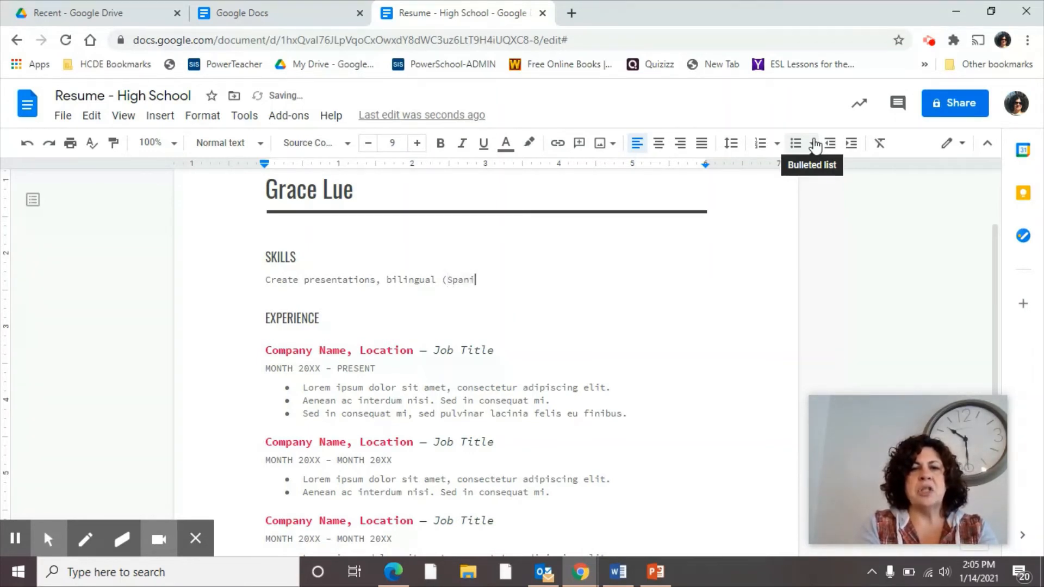
{"action": "type", "text": "sh-Ens"}
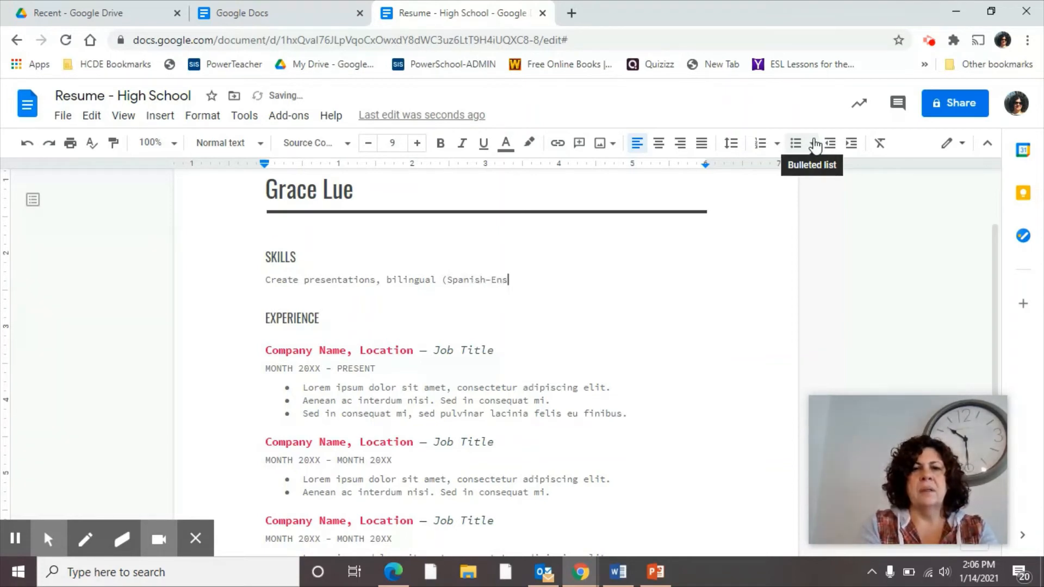
{"action": "key", "text": "BackSpace"}
{"action": "type", "text": "glish"}
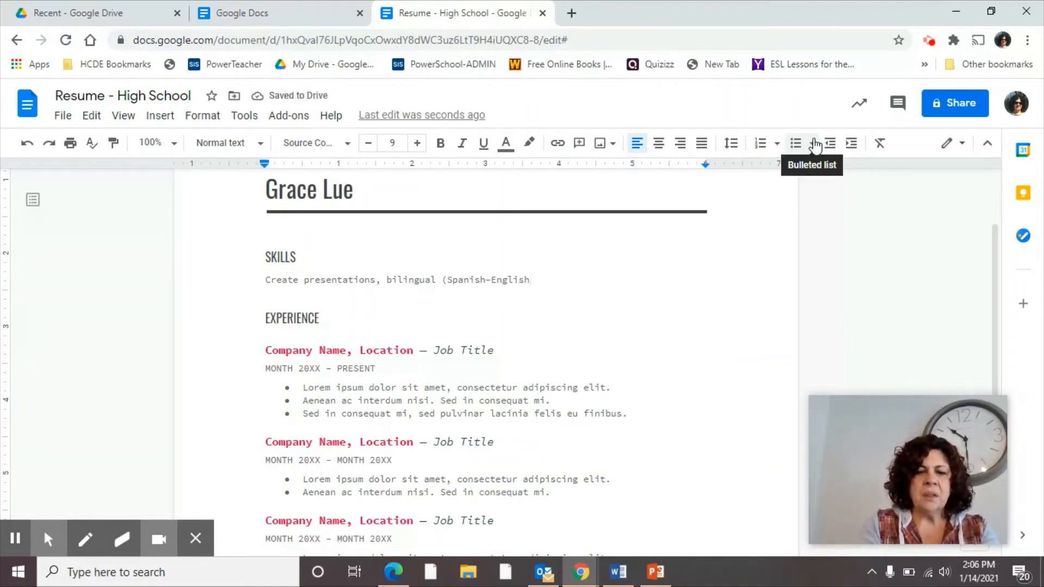
{"action": "type", "text": "), f"}
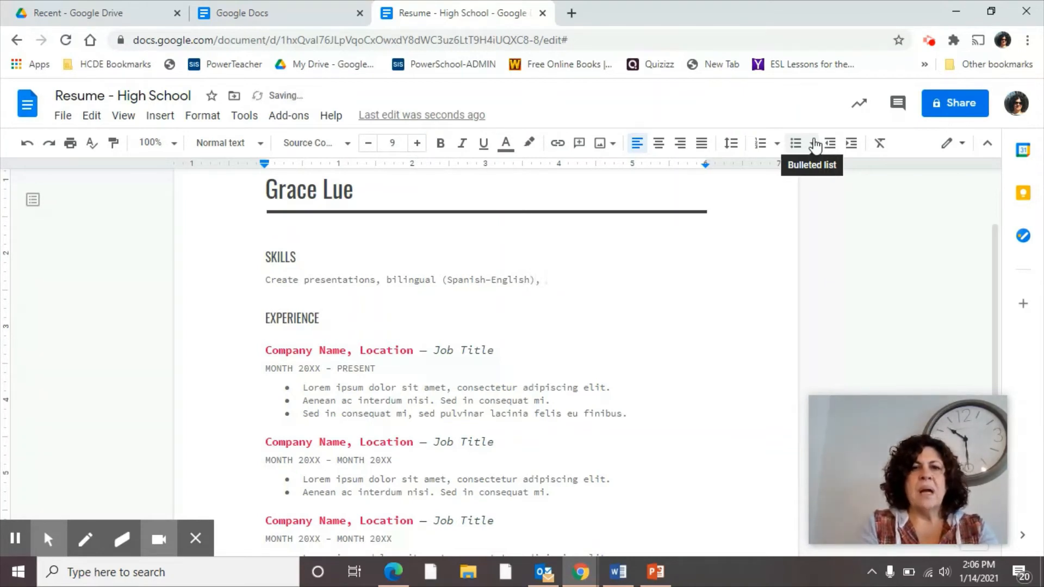
{"action": "type", "text": "lexible,"}
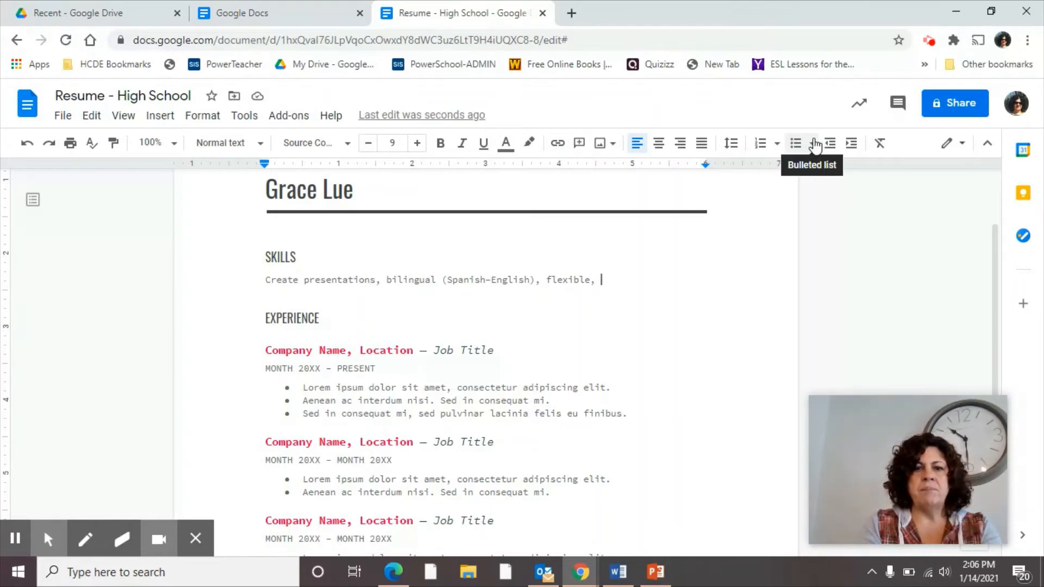
{"action": "type", "text": "problem solver"}
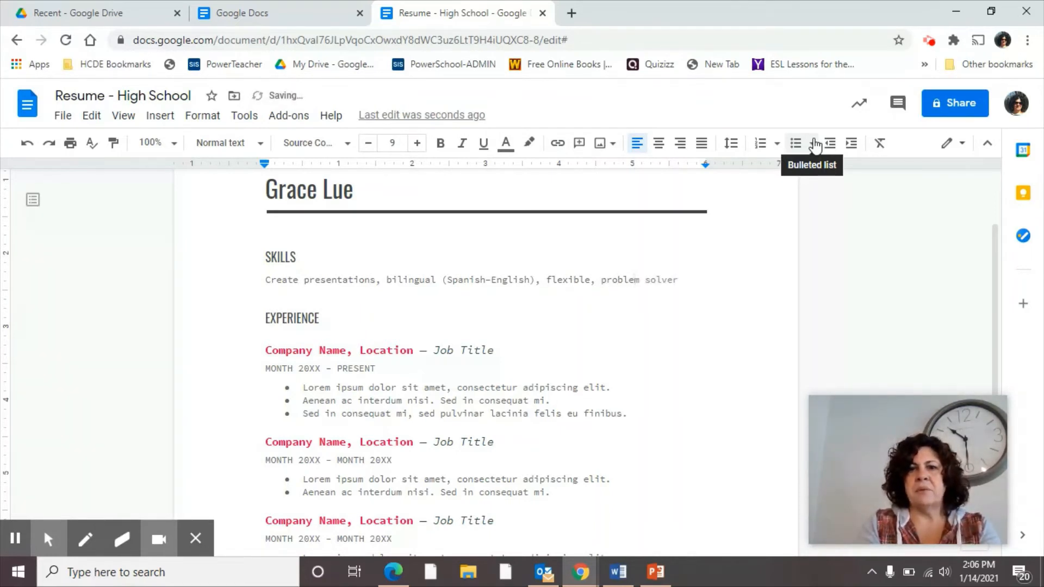
{"action": "type", "text": ","}
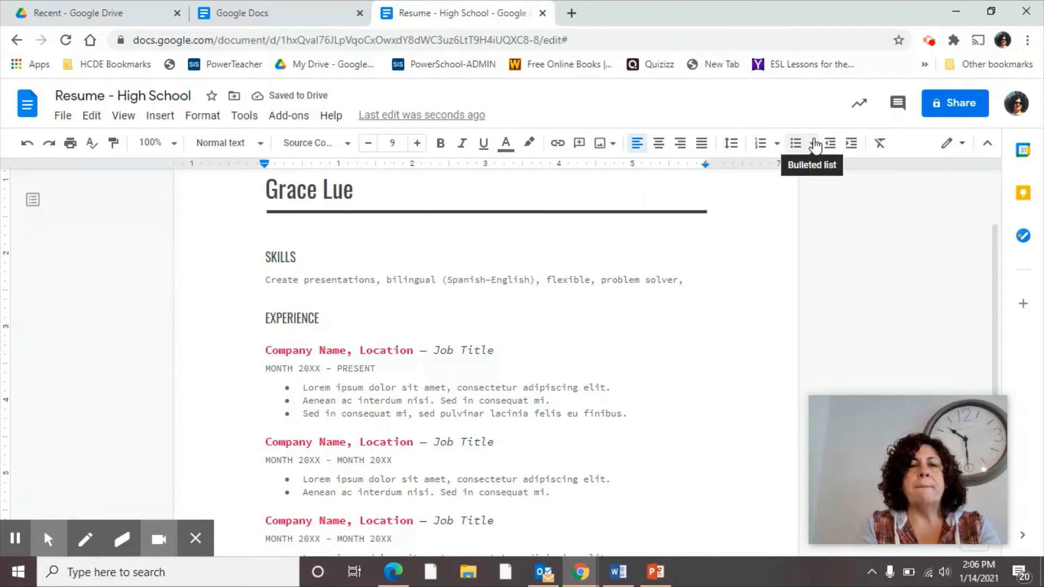
{"action": "type", "text": "team"}
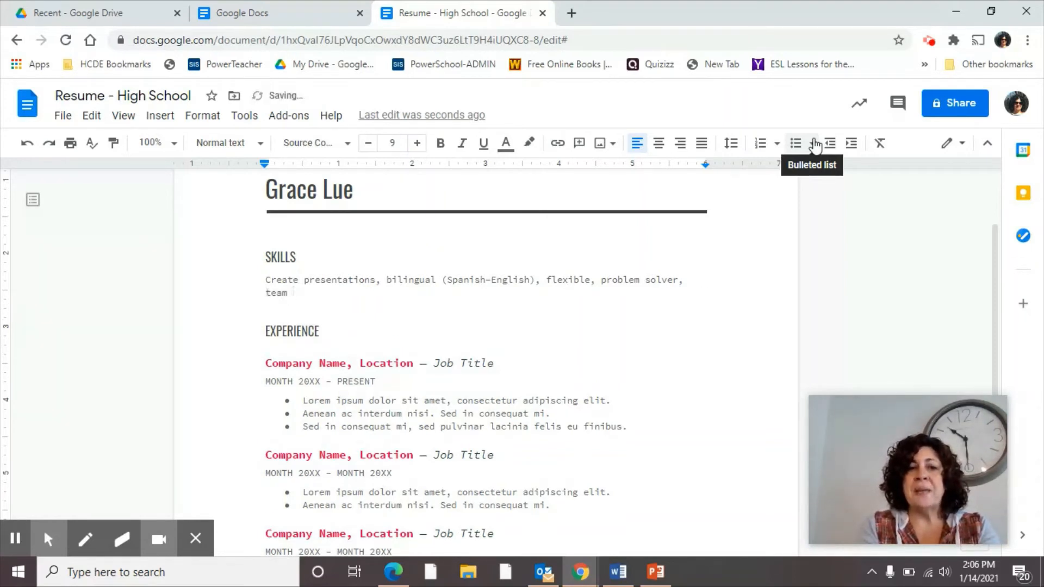
{"action": "type", "text": " player"}
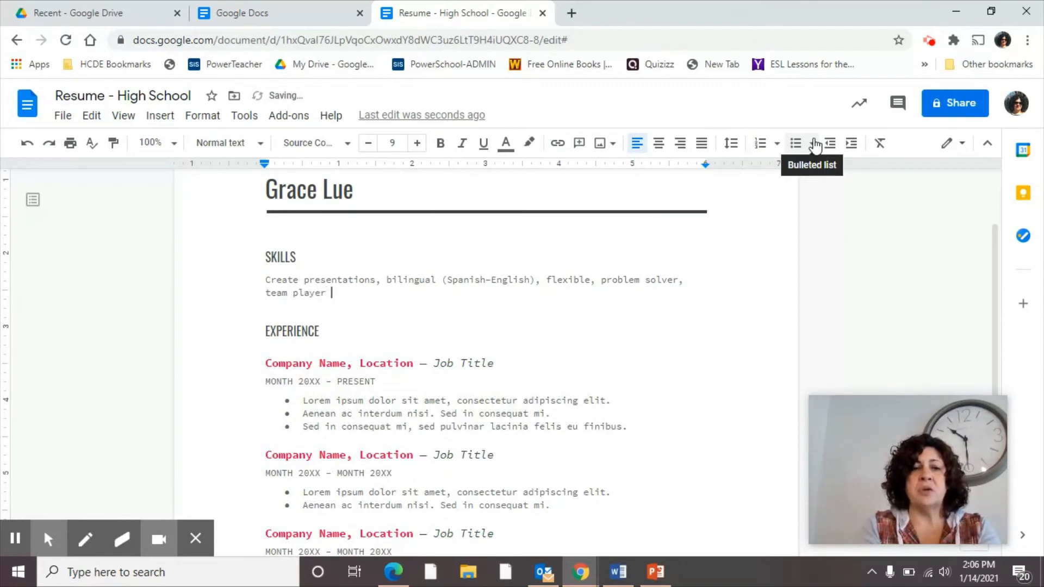
{"action": "key", "text": "BackSpace"}
{"action": "type", "text": ","}
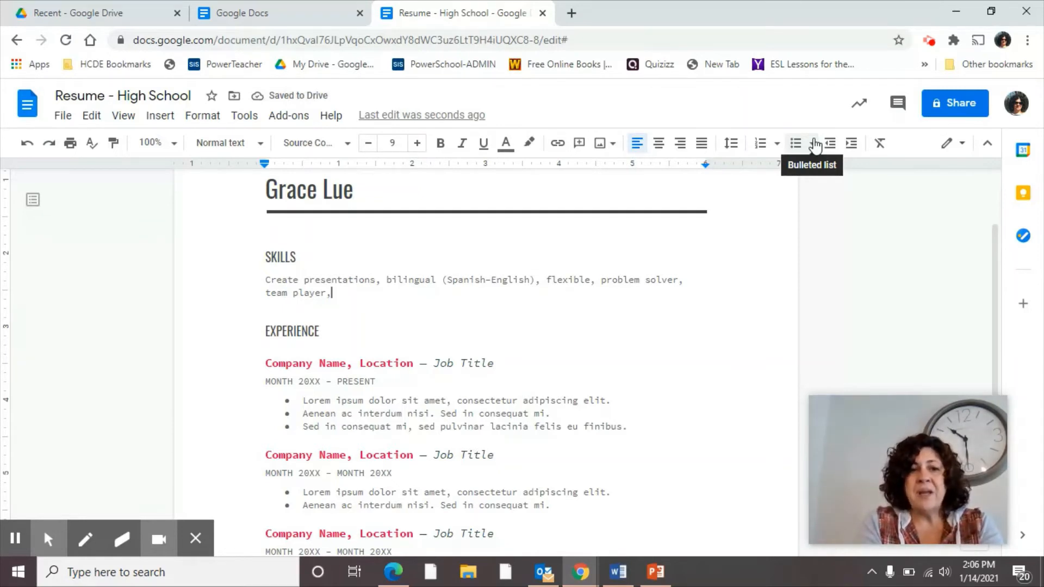
Step: Bullet the skills line and split it into five bullets, one skill each
{"action": "left_click", "coordinate": [266, 279]}
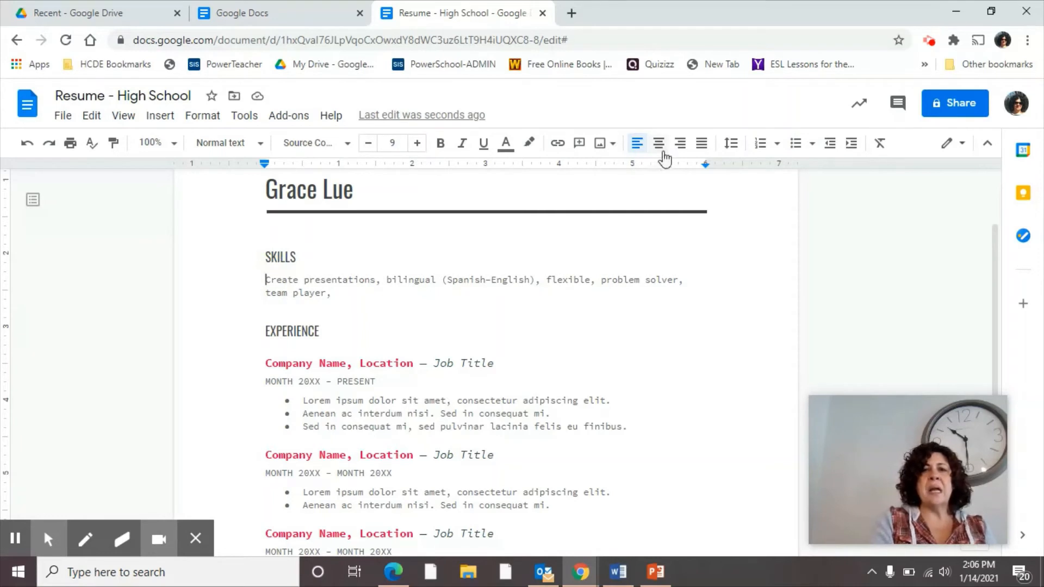
{"action": "left_click", "coordinate": [797, 152]}
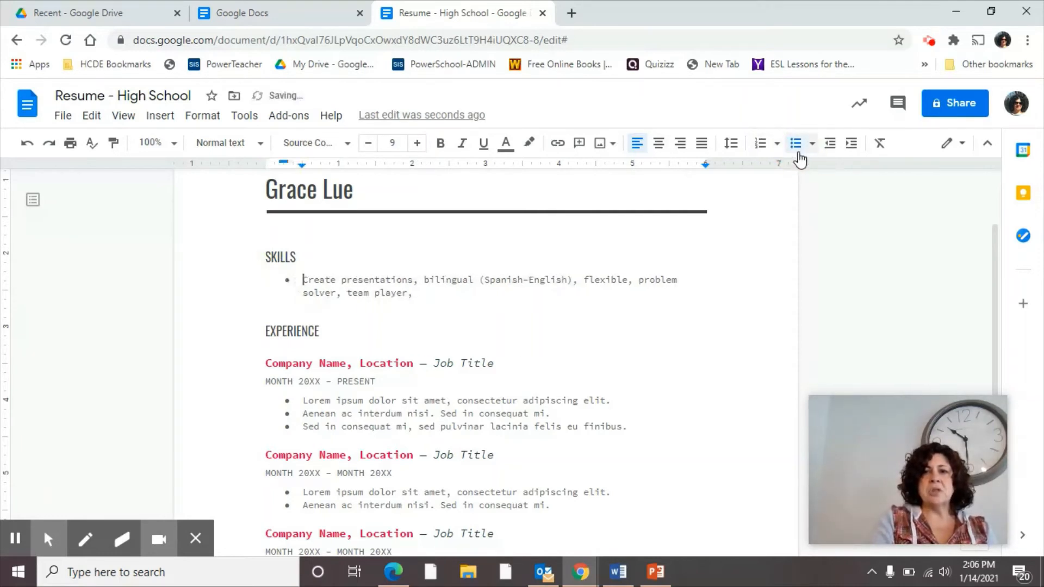
{"action": "left_click", "coordinate": [423, 278]}
{"action": "key", "text": "Return"}
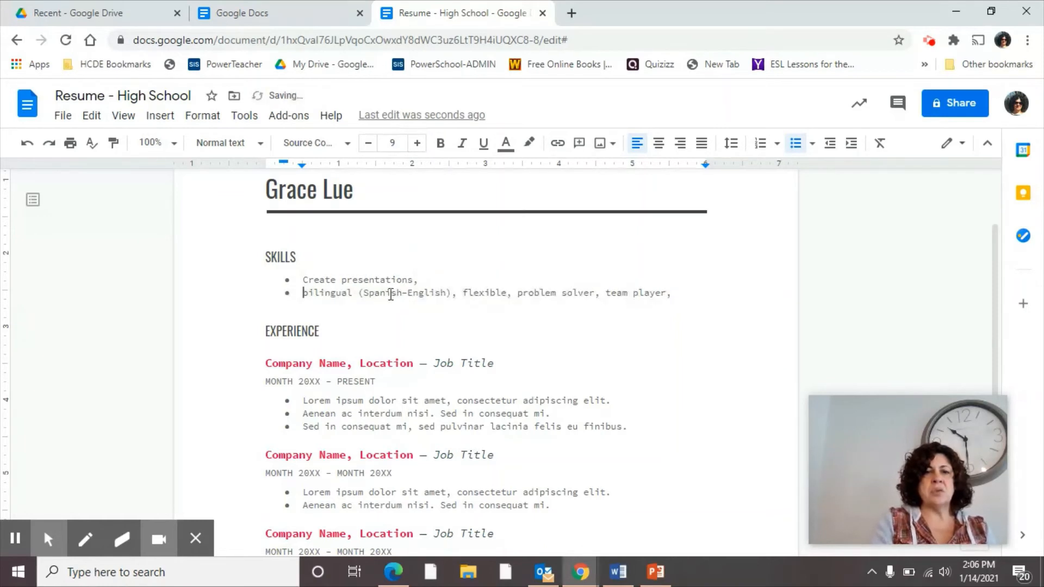
{"action": "left_click", "coordinate": [462, 293]}
{"action": "key", "text": "Return"}
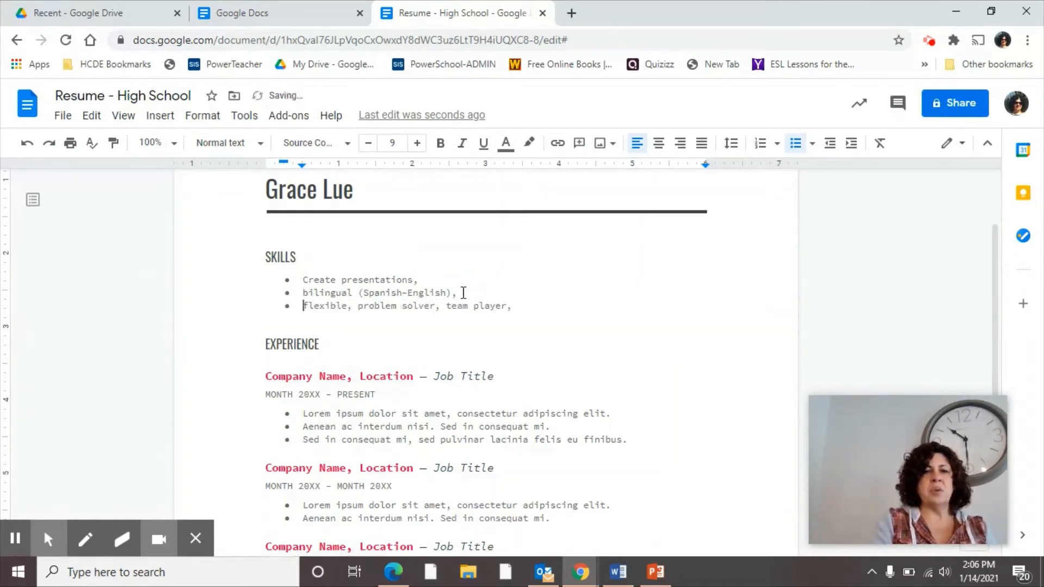
{"action": "left_click", "coordinate": [359, 308]}
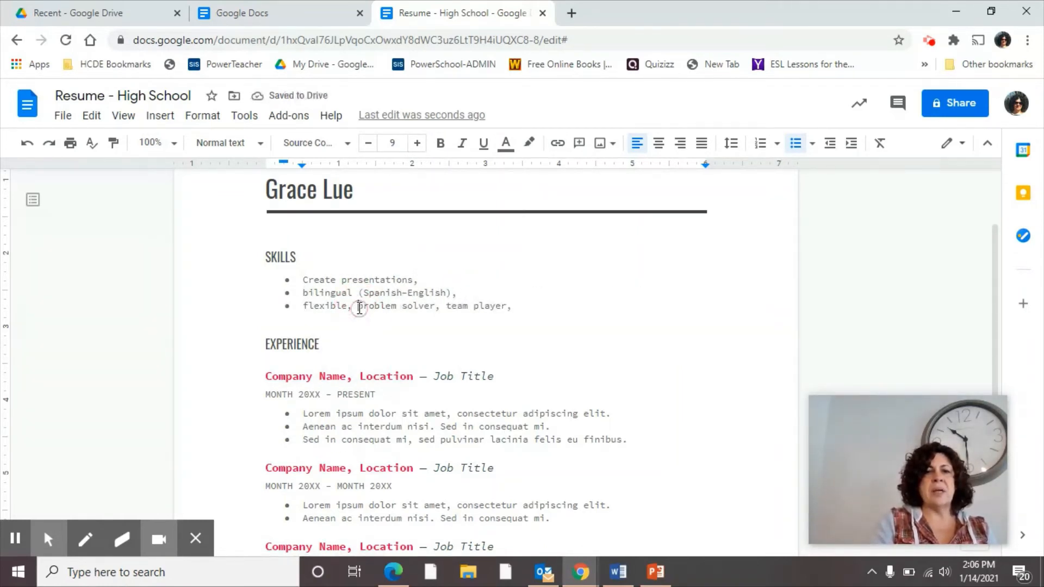
{"action": "key", "text": "Return"}
{"action": "left_click", "coordinate": [392, 323]}
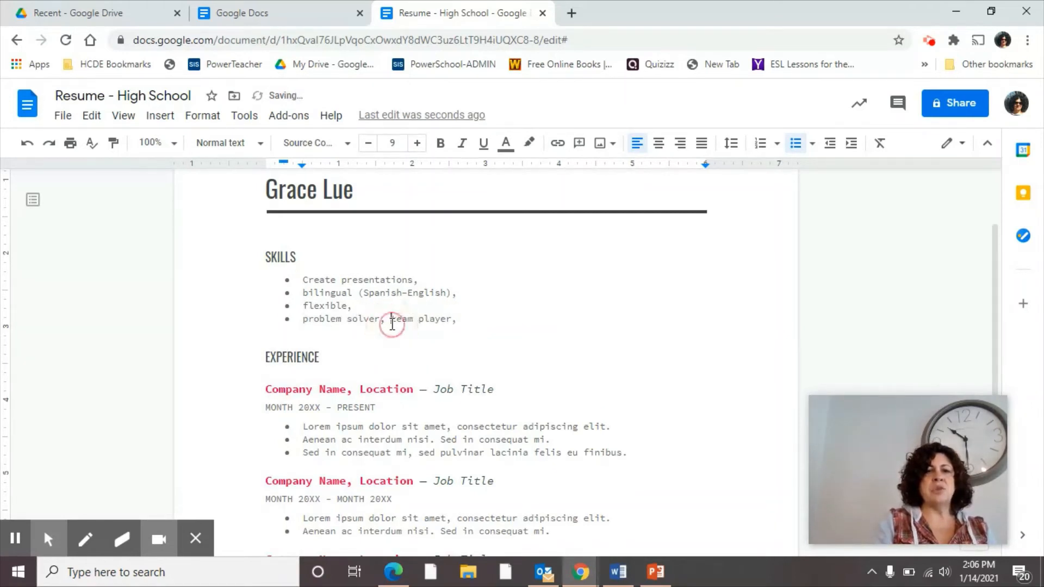
{"action": "key", "text": "Return"}
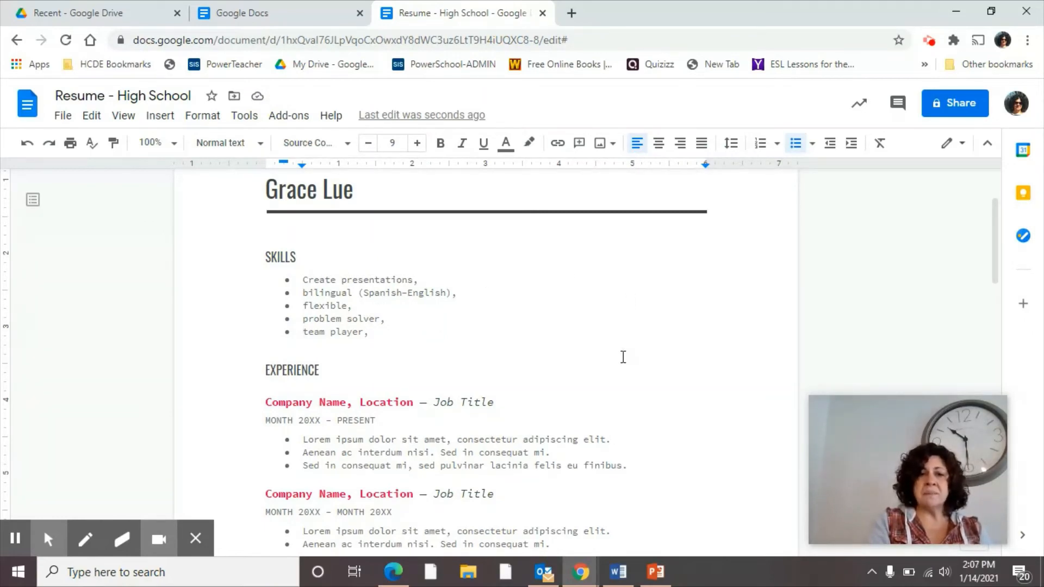
Step: Review the skills list and look over the available bullet styles
{"action": "scroll", "coordinate": [623, 357], "scroll_direction": "down", "scroll_amount": 8}
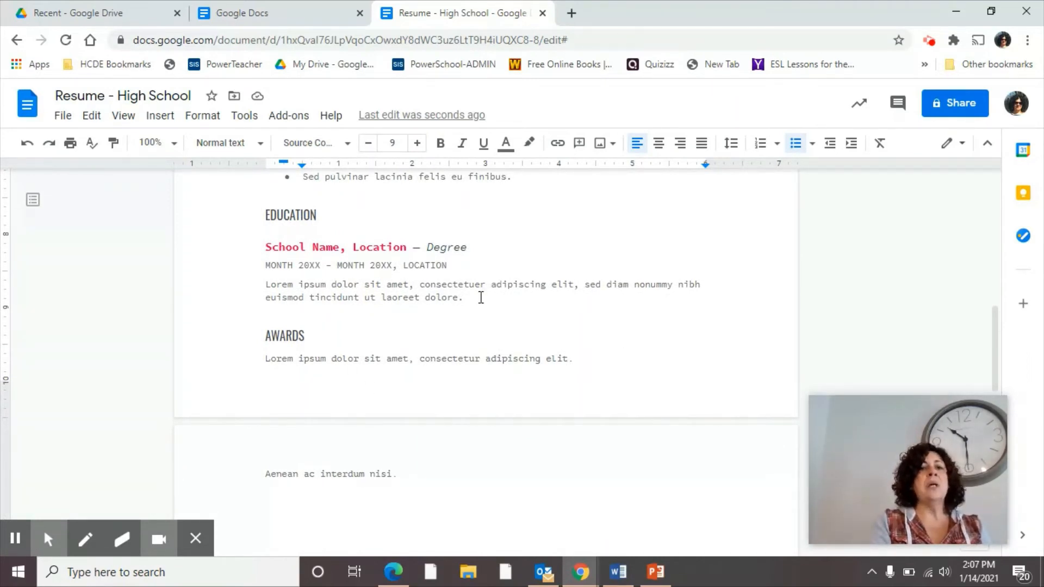
{"action": "scroll", "coordinate": [481, 297], "scroll_direction": "up", "scroll_amount": 5}
{"action": "scroll", "coordinate": [481, 298], "scroll_direction": "up", "scroll_amount": 1}
{"action": "scroll", "coordinate": [480, 297], "scroll_direction": "up", "scroll_amount": 1}
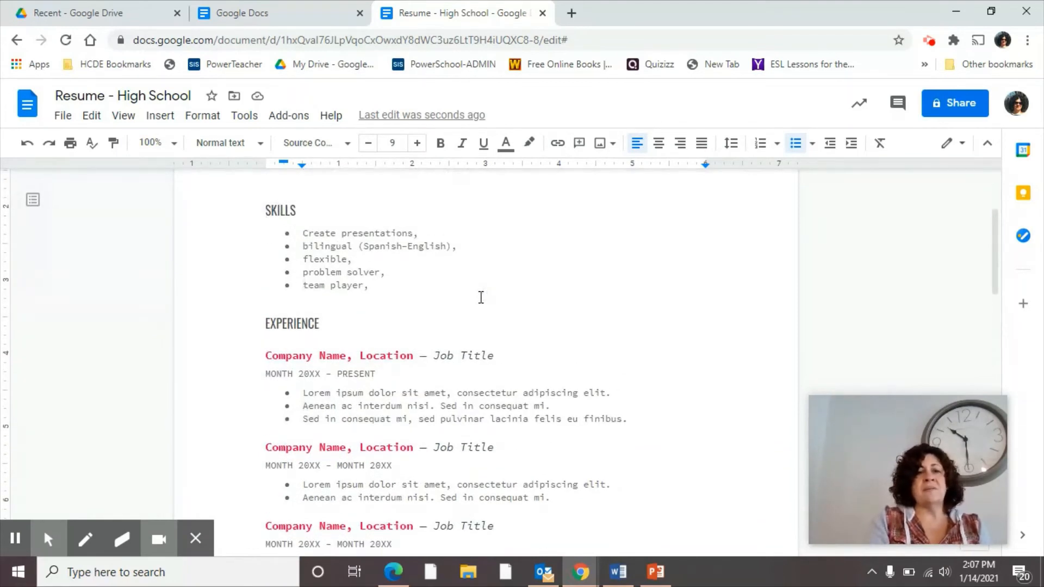
{"action": "scroll", "coordinate": [481, 297], "scroll_direction": "up", "scroll_amount": 2}
{"action": "scroll", "coordinate": [481, 297], "scroll_direction": "down", "scroll_amount": 1}
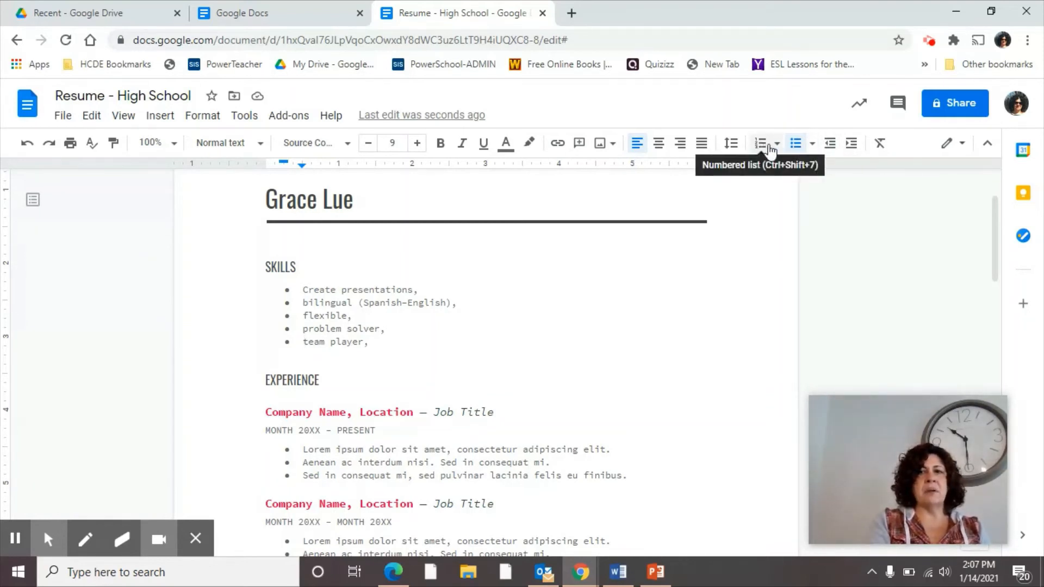
{"action": "left_click", "coordinate": [812, 144]}
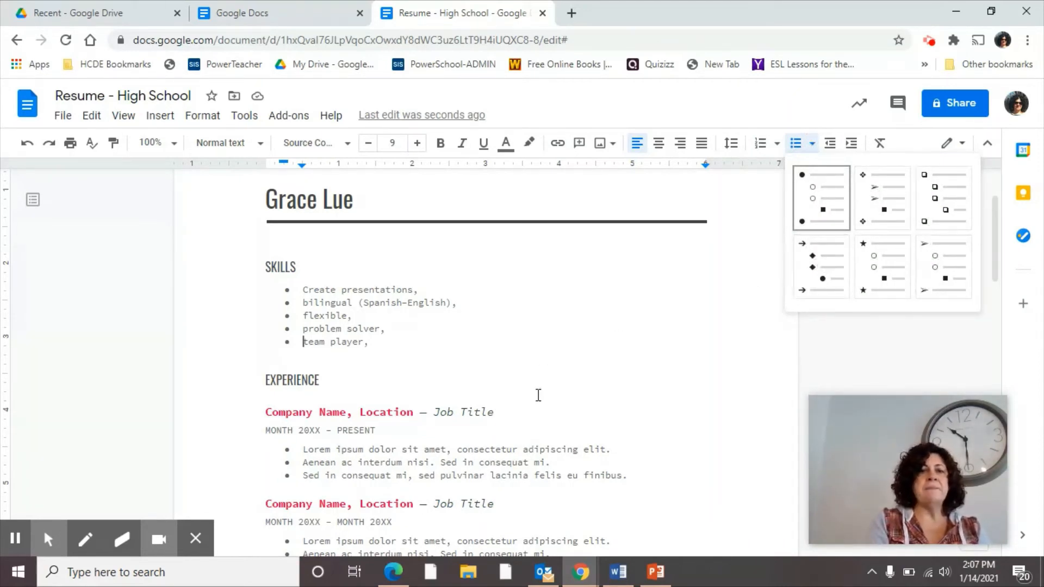
{"action": "left_click", "coordinate": [280, 410]}
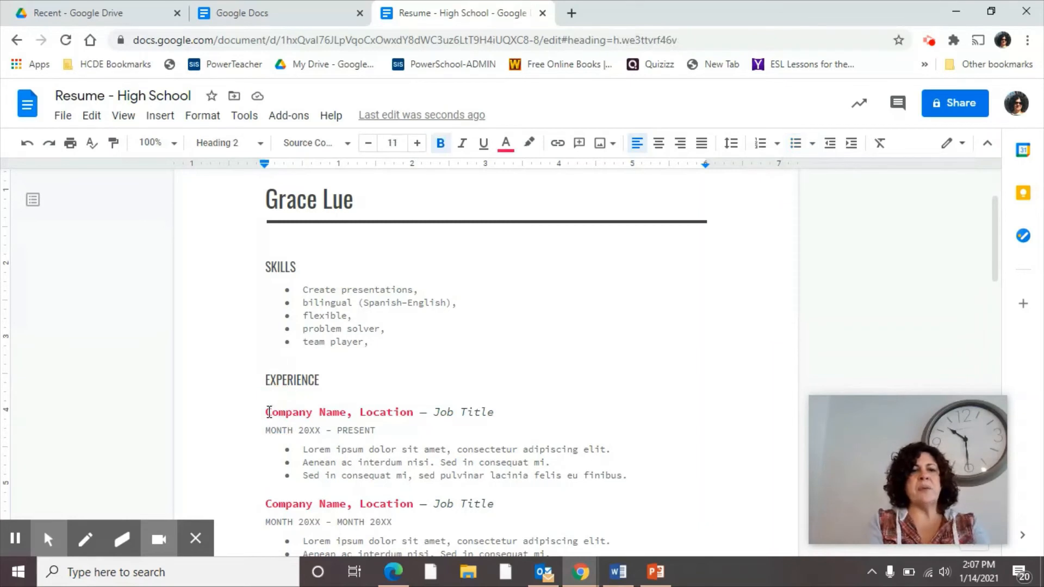
Step: Name the first job Babysitting with a start date of August 2020
{"action": "left_click_drag", "start_coordinate": [267, 412], "coordinate": [344, 414]}
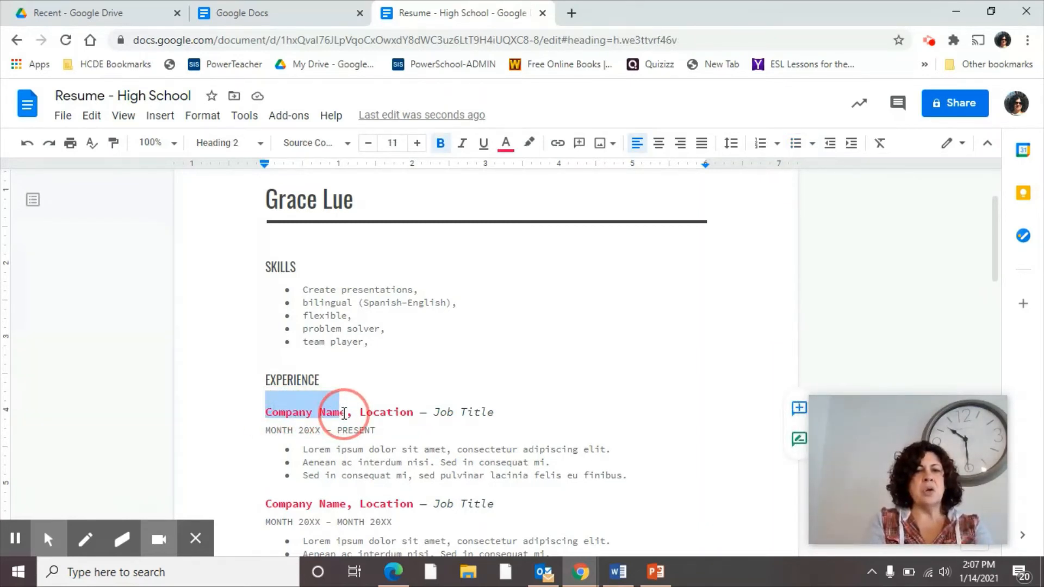
{"action": "left_click_drag", "start_coordinate": [344, 414], "coordinate": [346, 415]}
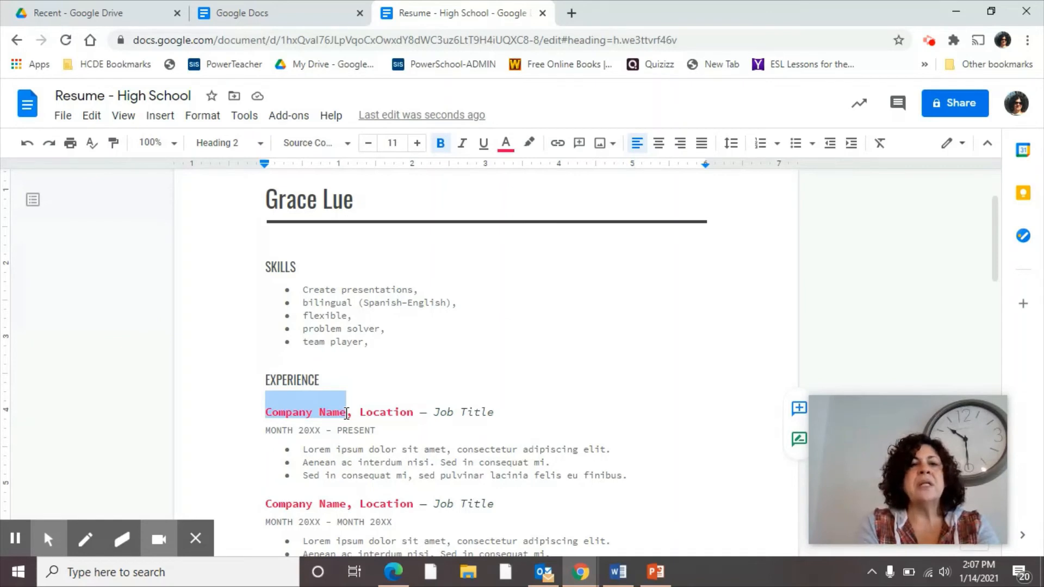
{"action": "type", "text": "Baby"}
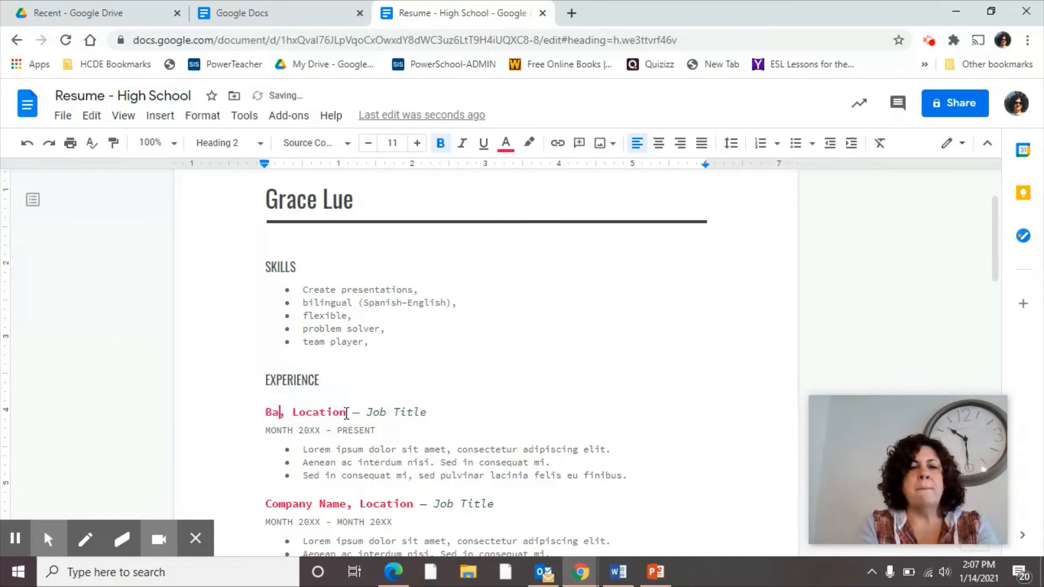
{"action": "type", "text": "sitte"}
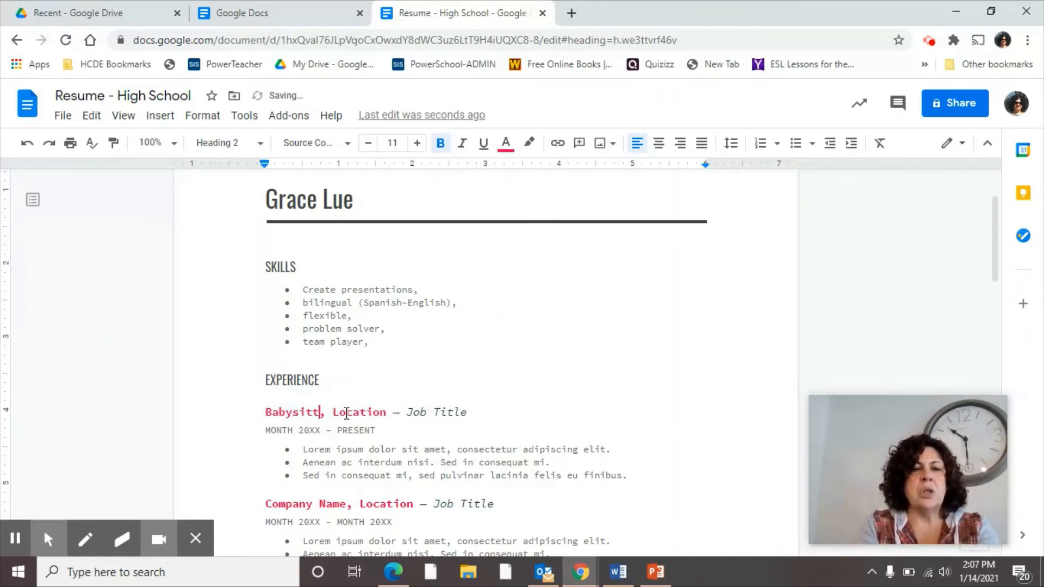
{"action": "type", "text": "ing"}
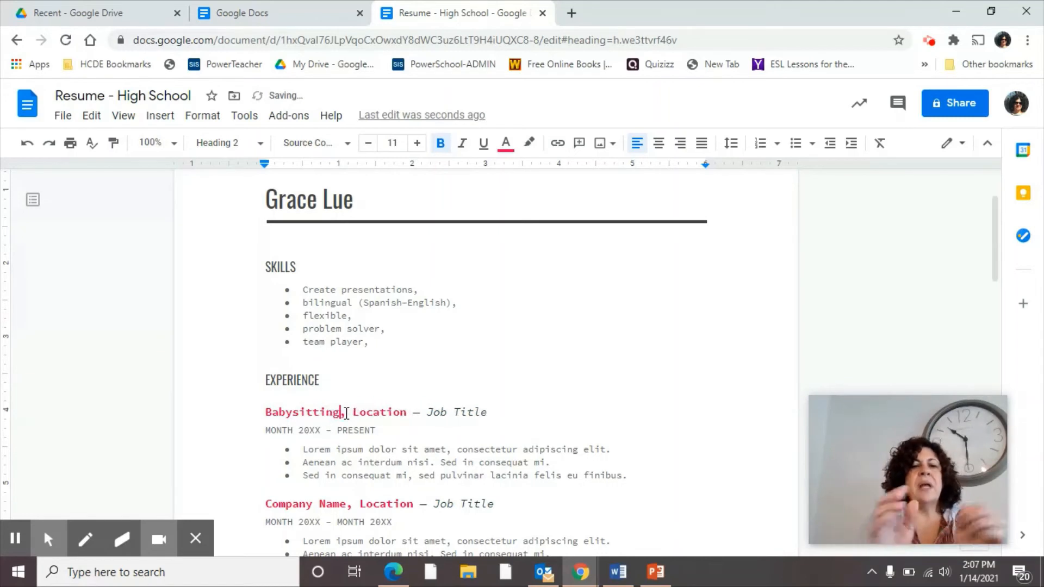
{"action": "double_click", "coordinate": [378, 410]}
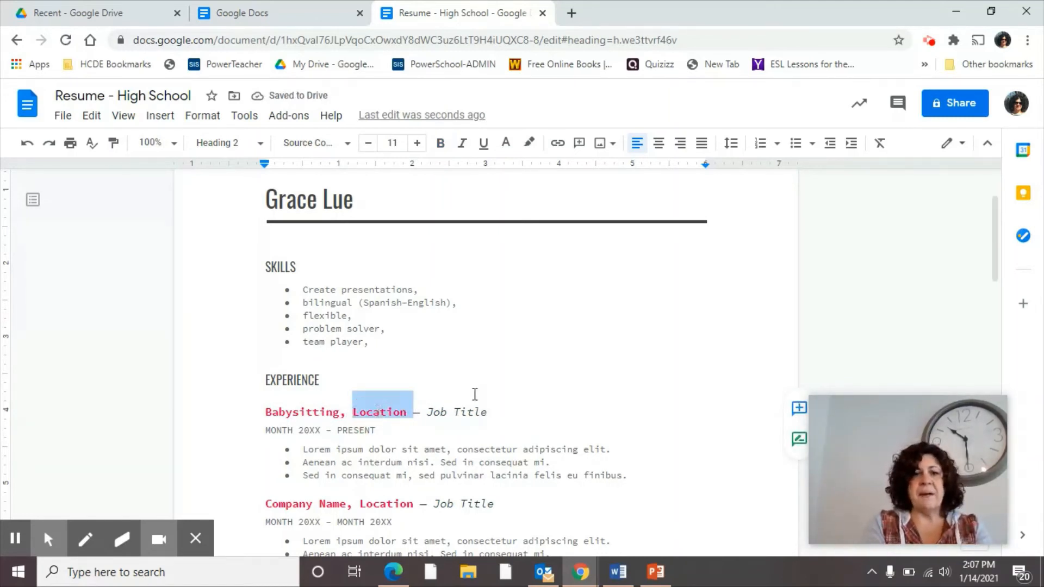
{"action": "double_click", "coordinate": [435, 410]}
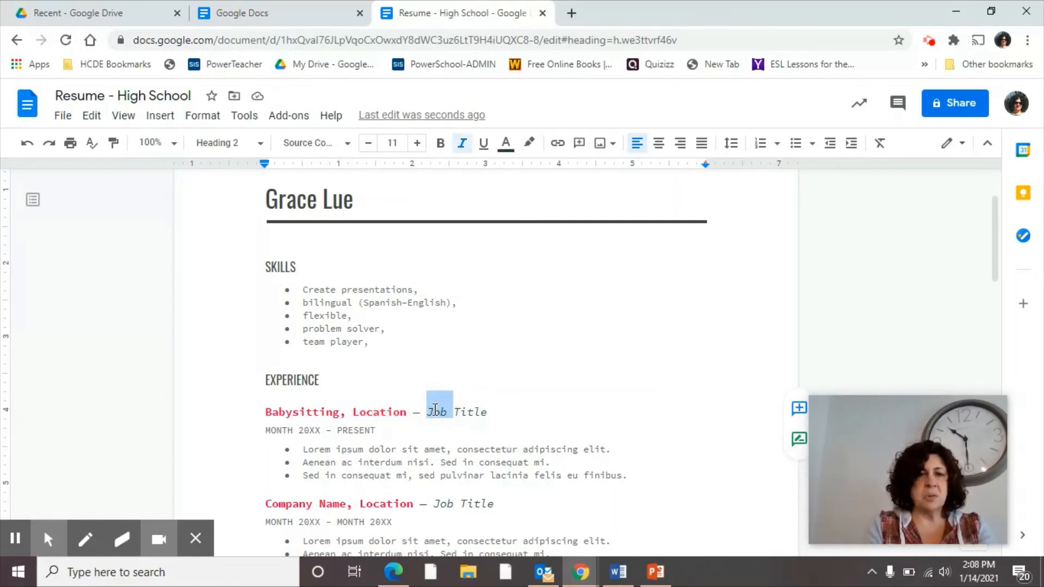
{"action": "left_click", "coordinate": [274, 431]}
{"action": "double_click", "coordinate": [274, 431]}
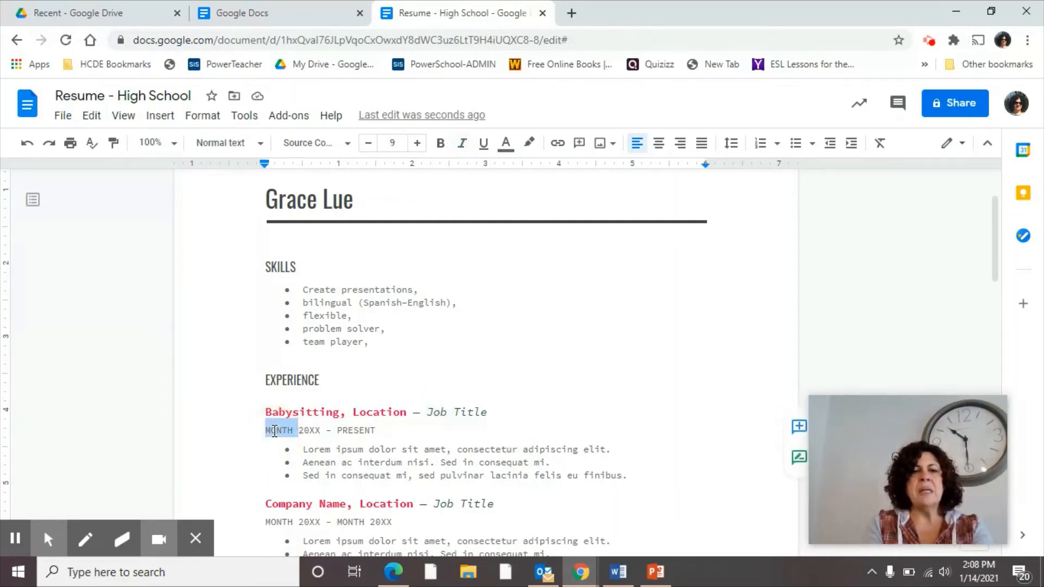
{"action": "type", "text": "Aughust"}
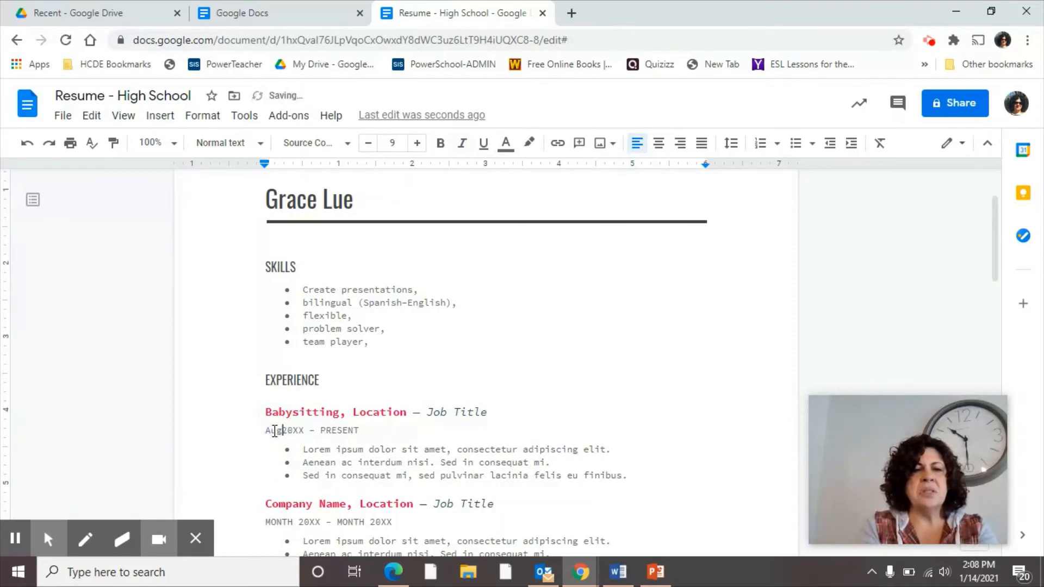
{"action": "key", "text": "BackSpace"}
{"action": "key", "text": "BackSpace"}
{"action": "key", "text": "BackSpace"}
{"action": "key", "text": "BackSpace"}
{"action": "key", "text": "BackSpace"}
{"action": "type", "text": "gust"}
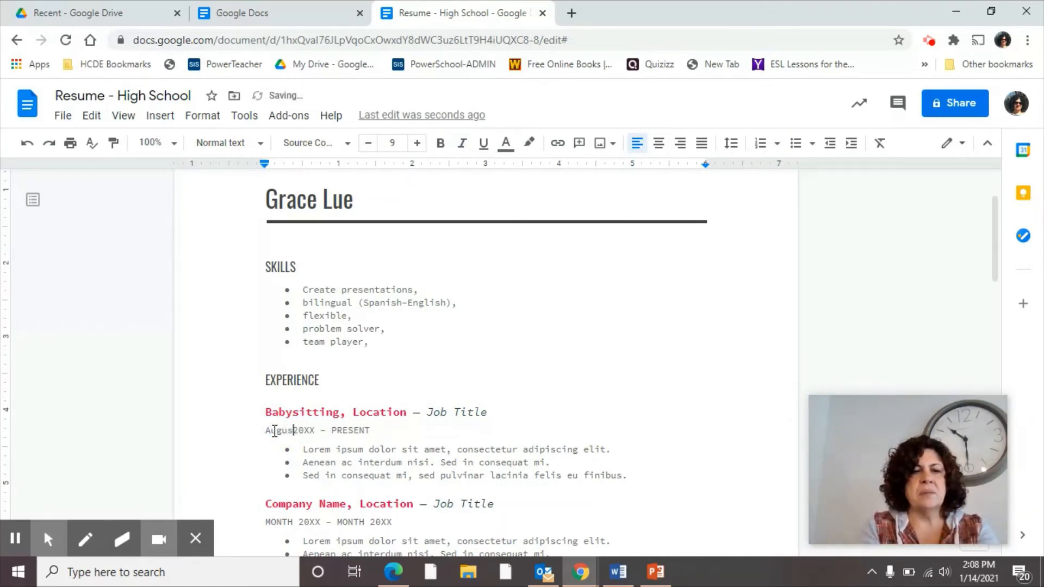
{"action": "key", "text": "Right"}
{"action": "key", "text": "Right"}
{"action": "key", "text": "BackSpace"}
{"action": "key", "text": "BackSpace"}
{"action": "type", "text": "20"}
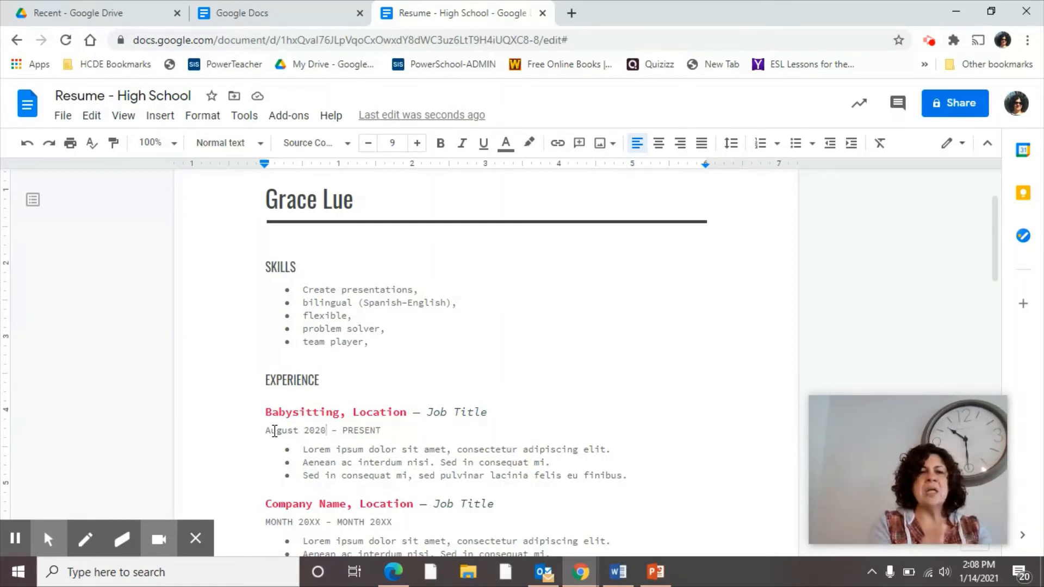
Step: Fill the second job heading as Target, Chattanoog TN, Cashier
{"action": "scroll", "coordinate": [380, 443], "scroll_direction": "down", "scroll_amount": 3}
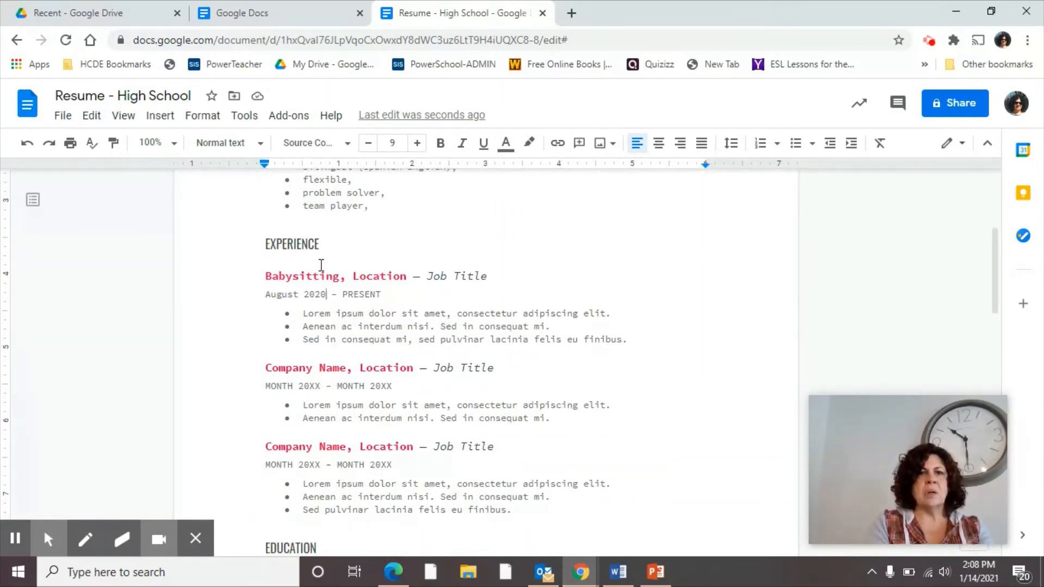
{"action": "left_click_drag", "start_coordinate": [266, 370], "coordinate": [346, 371]}
{"action": "type", "text": "Targe"}
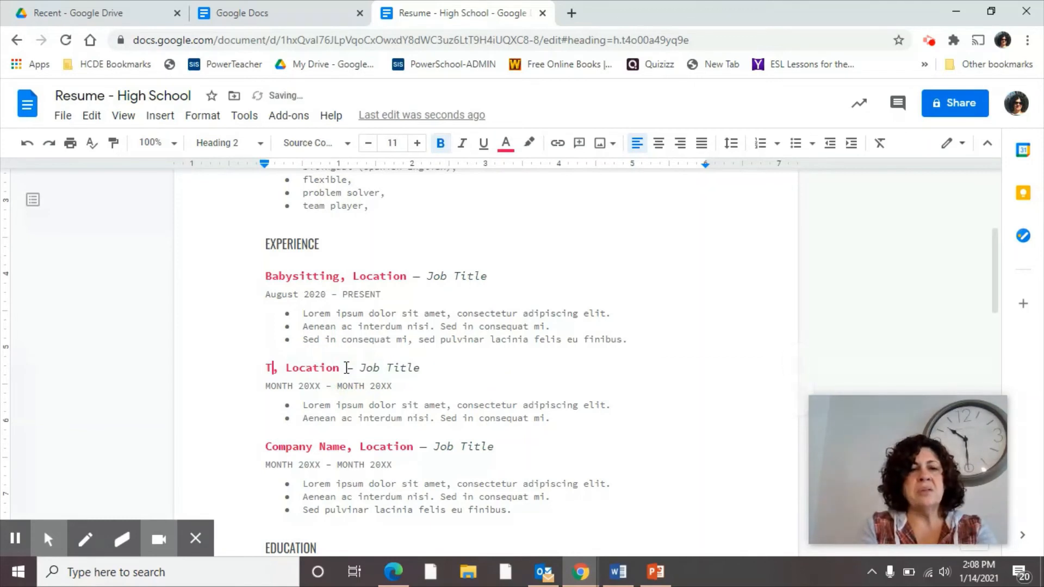
{"action": "type", "text": "t"}
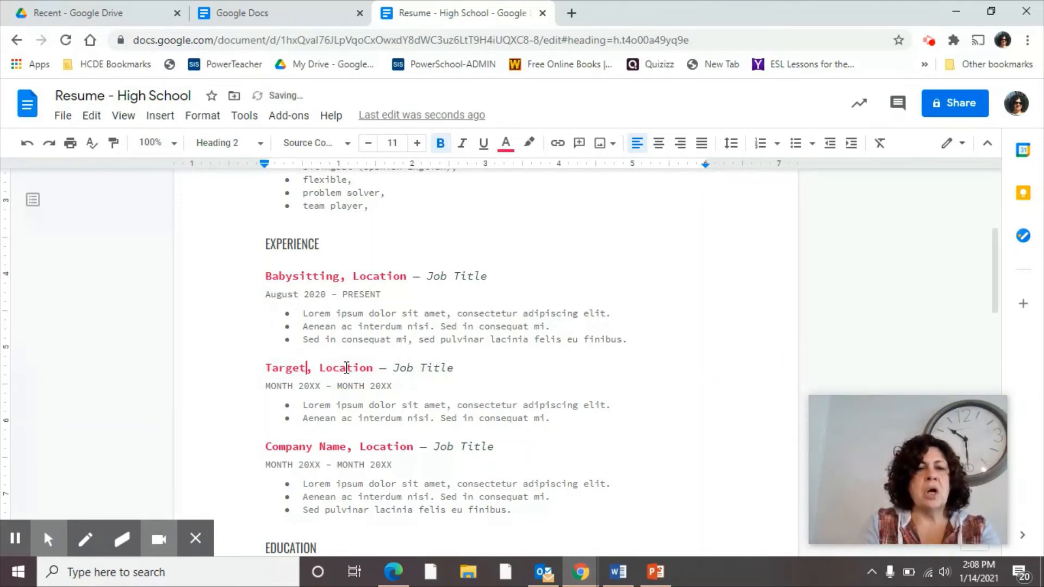
{"action": "double_click", "coordinate": [346, 368]}
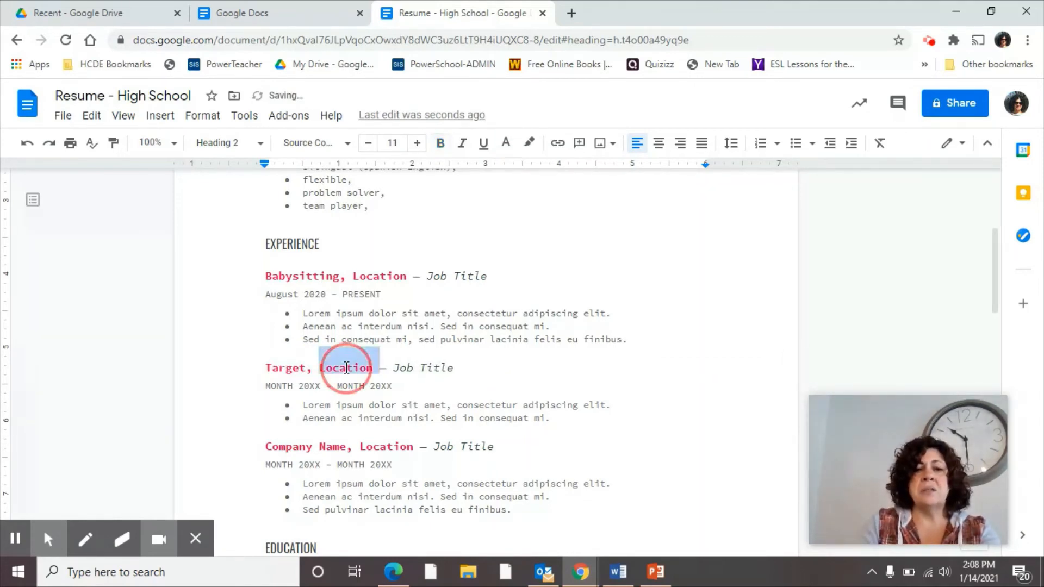
{"action": "type", "text": "Chat"}
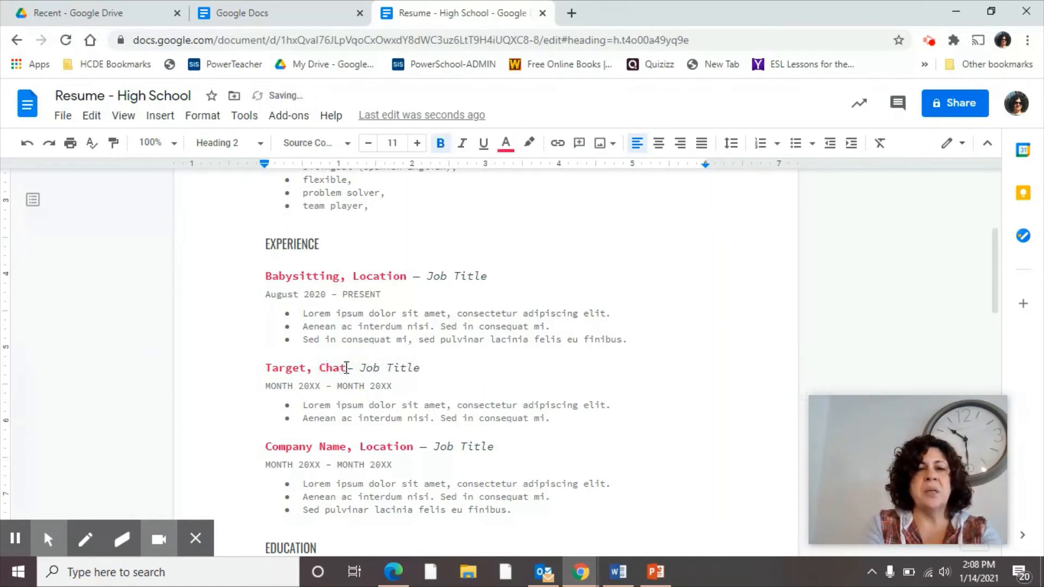
{"action": "type", "text": "tanoog TN"}
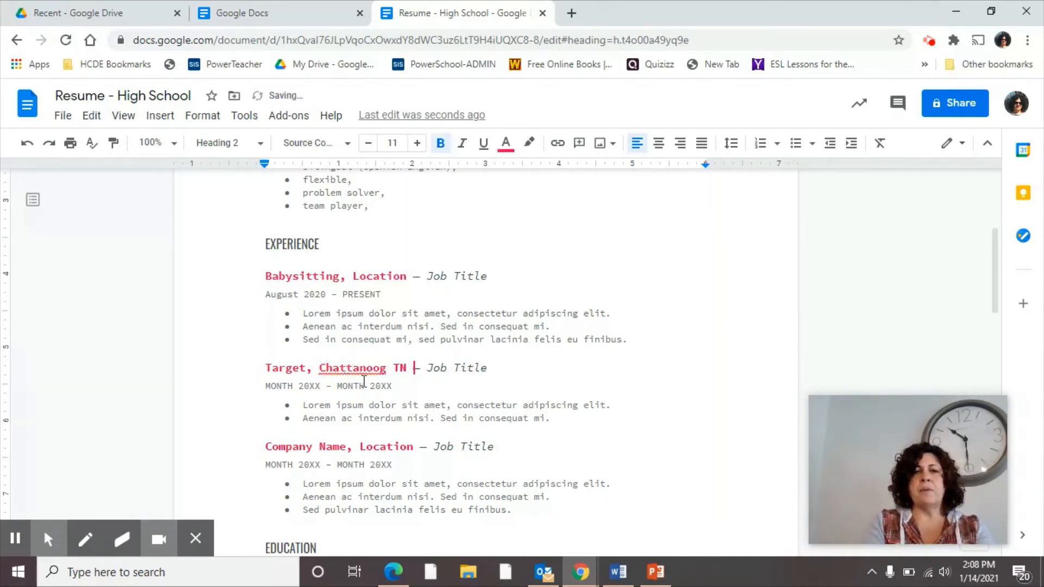
{"action": "left_click", "coordinate": [438, 374]}
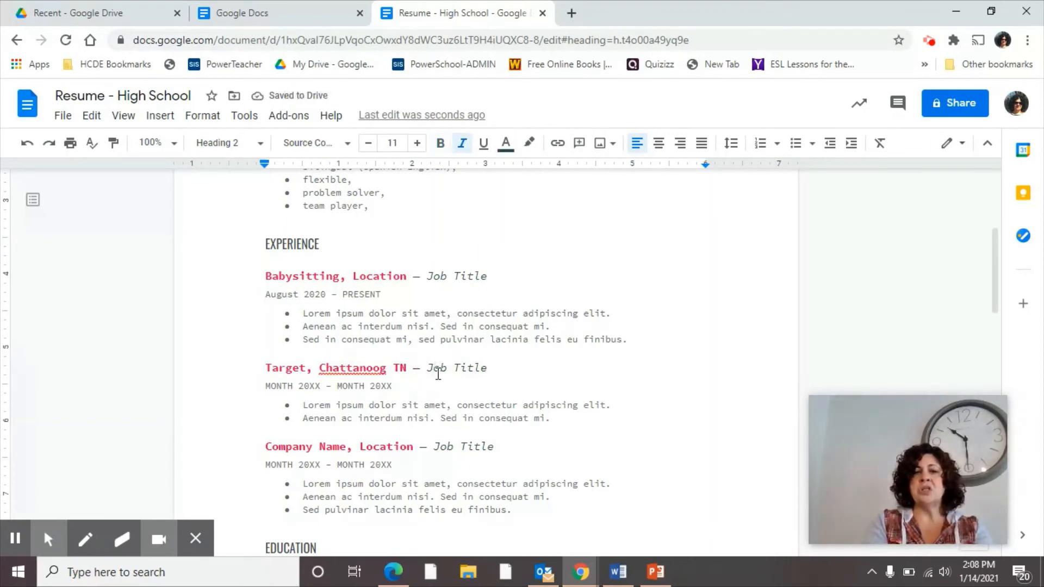
{"action": "left_click", "coordinate": [437, 374]}
{"action": "left_click_drag", "start_coordinate": [427, 369], "coordinate": [486, 369]}
{"action": "key", "text": "BackSpace"}
{"action": "type", "text": "c"}
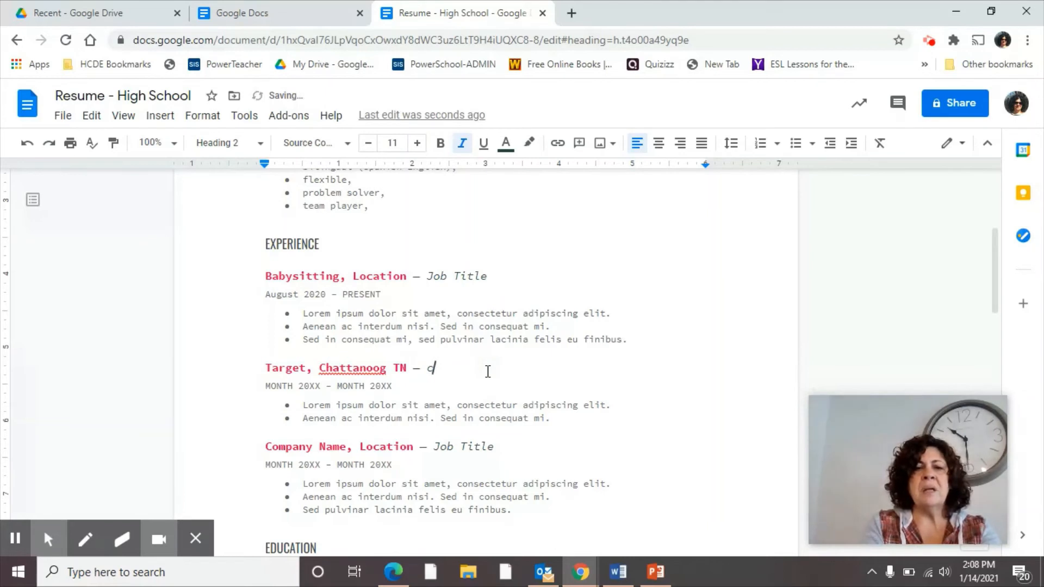
{"action": "type", "text": "ahhier"}
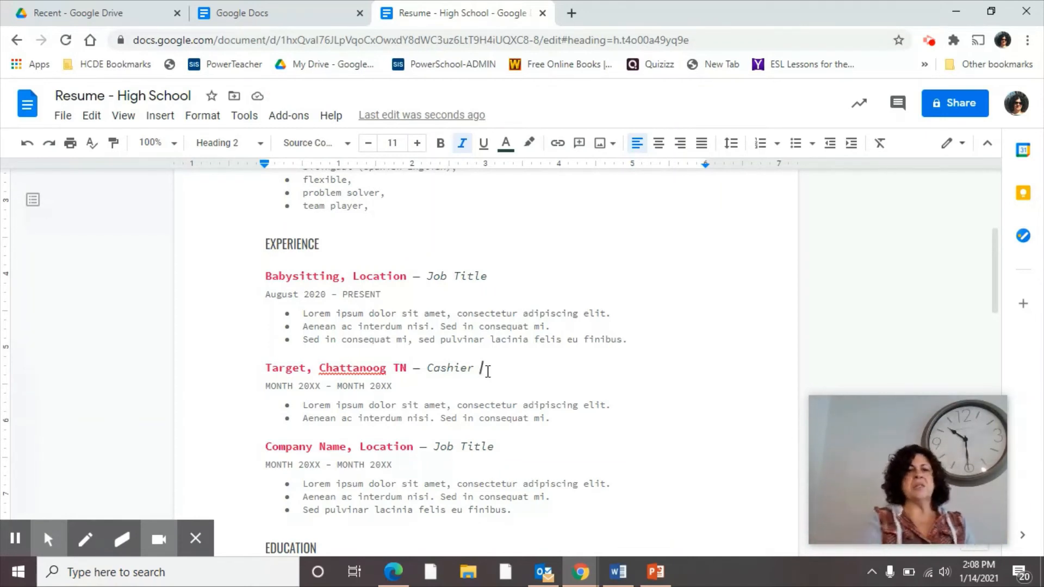
Step: Set the Target job dates to June 2019 - July 2019
{"action": "double_click", "coordinate": [276, 387]}
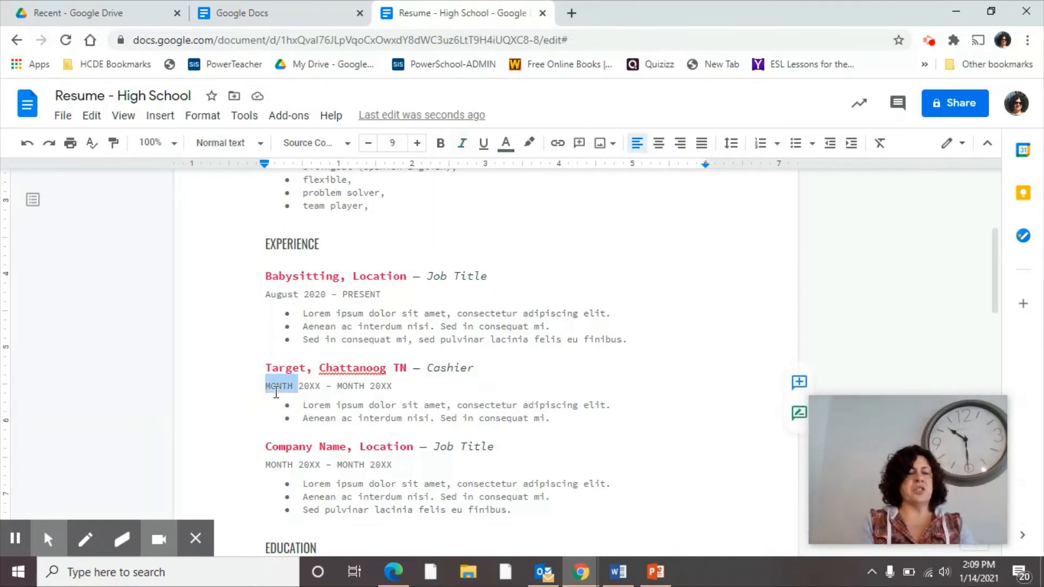
{"action": "type", "text": "Jun"}
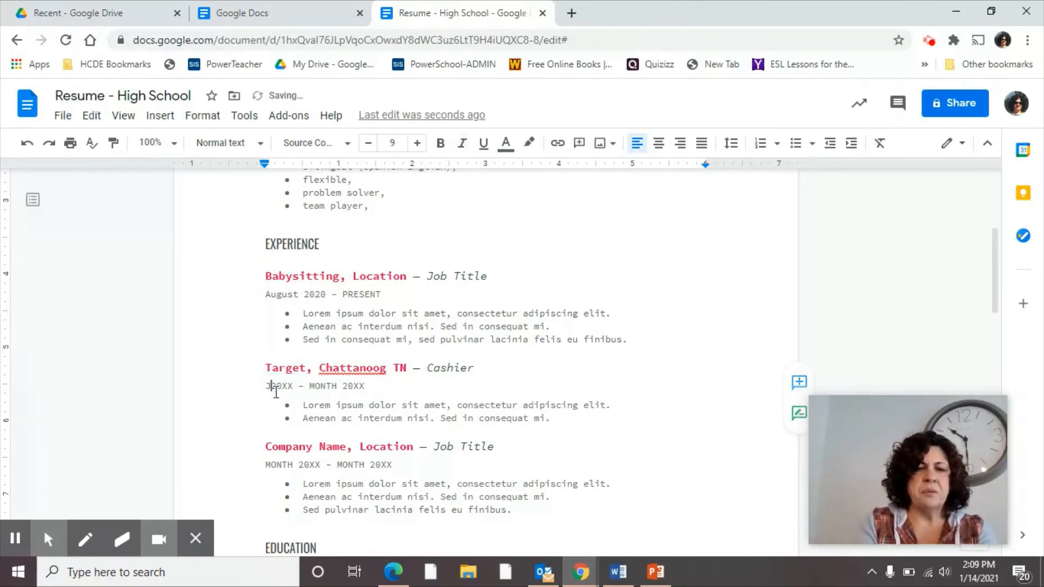
{"action": "type", "text": "e"}
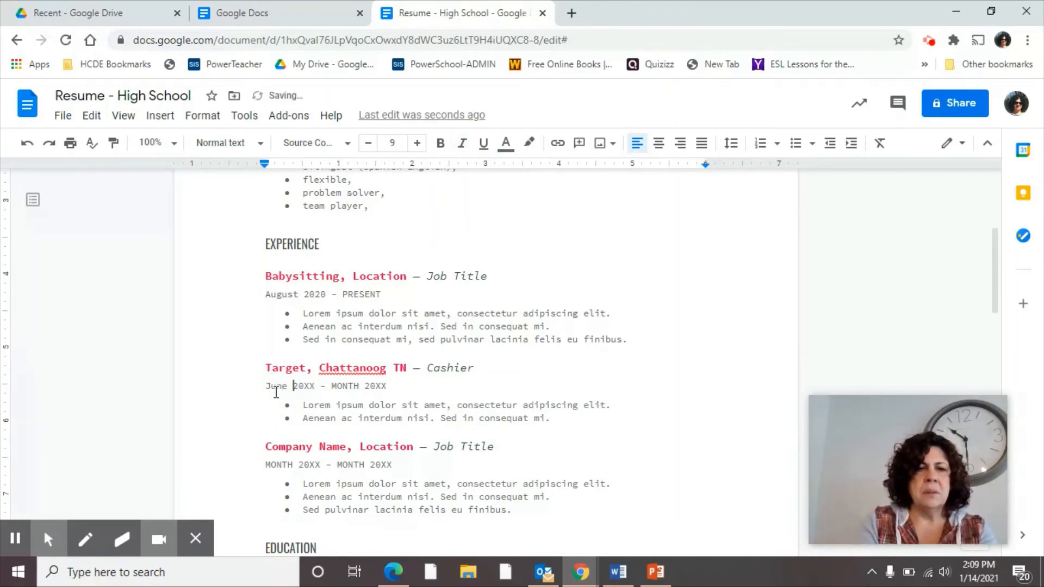
{"action": "key", "text": "Right"}
{"action": "key", "text": "Right"}
{"action": "key", "text": "Right"}
{"action": "key", "text": "Right"}
{"action": "key", "text": "BackSpace"}
{"action": "key", "text": "BackSpace"}
{"action": "type", "text": "19"}
{"action": "double_click", "coordinate": [340, 386]}
{"action": "type", "text": "July"}
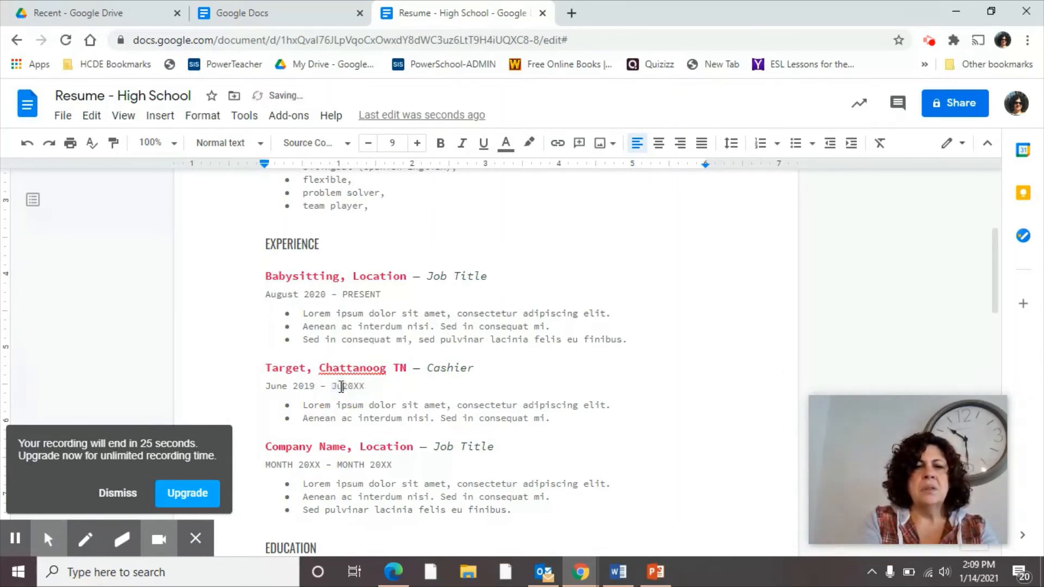
{"action": "key", "text": "Right"}
{"action": "key", "text": "Right"}
{"action": "key", "text": "Right"}
{"action": "key", "text": "Right"}
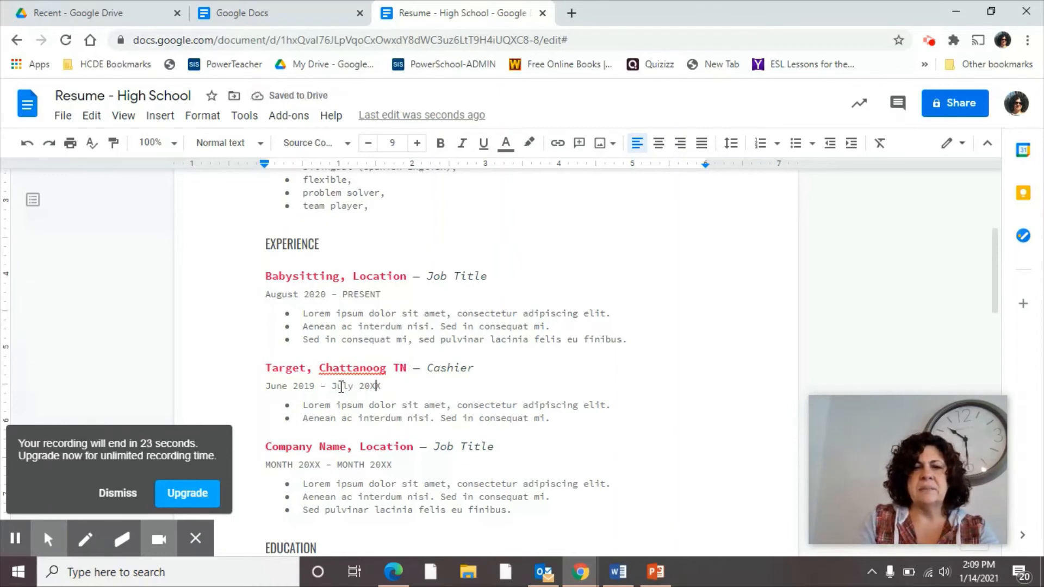
{"action": "key", "text": "BackSpace"}
{"action": "key", "text": "BackSpace"}
{"action": "type", "text": "19"}
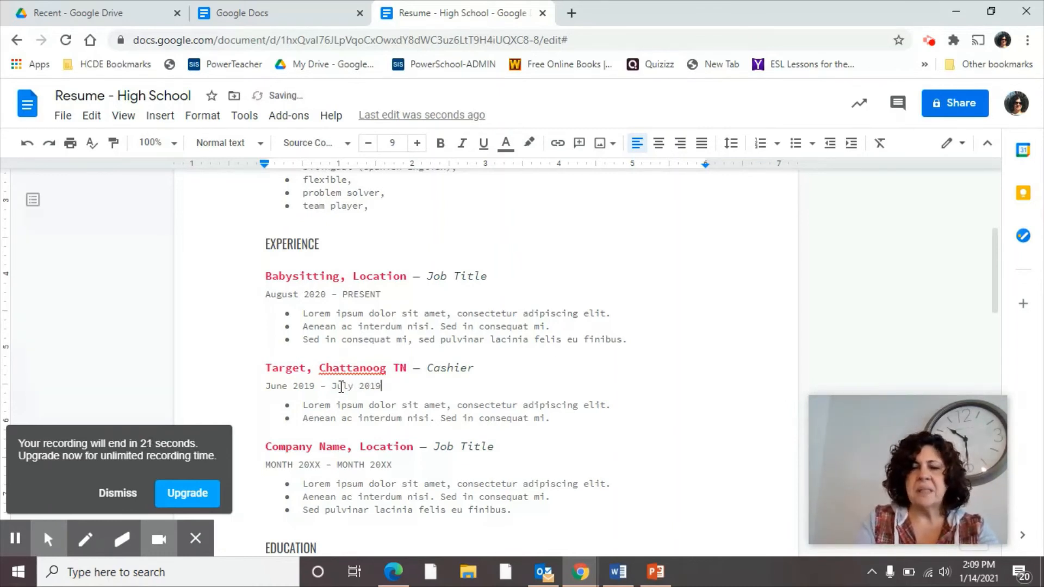
{"action": "double_click", "coordinate": [308, 405]}
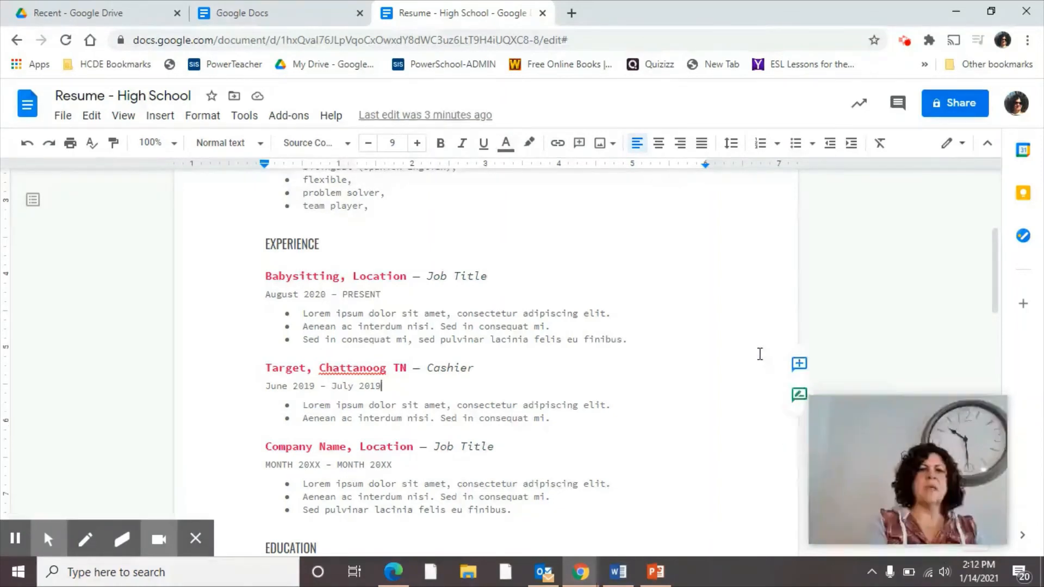
Step: Delete the unused third Company Name job entry and all its bullets
{"action": "scroll", "coordinate": [759, 354], "scroll_direction": "down", "scroll_amount": 1}
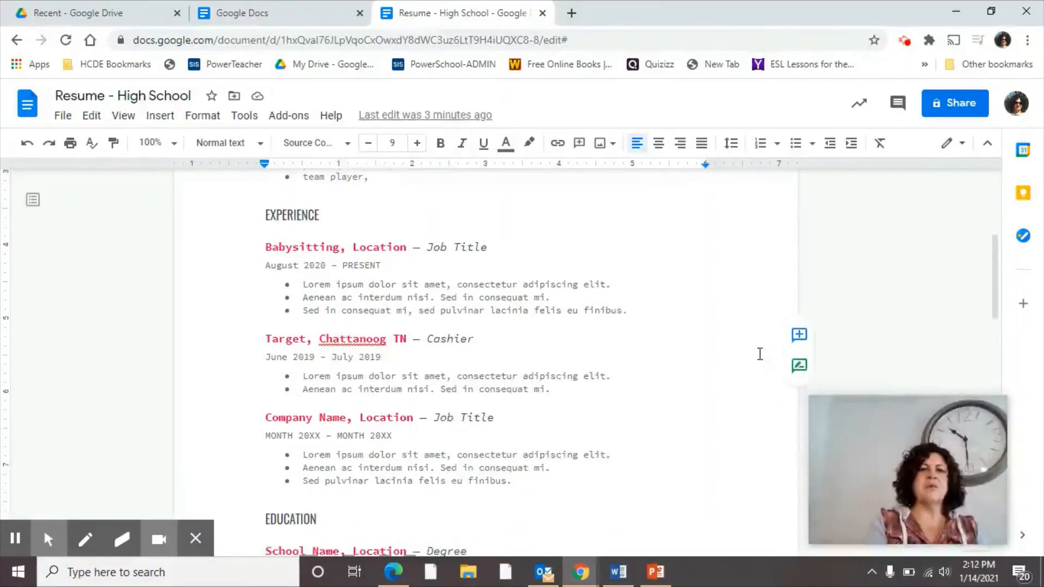
{"action": "scroll", "coordinate": [759, 354], "scroll_direction": "down", "scroll_amount": 2}
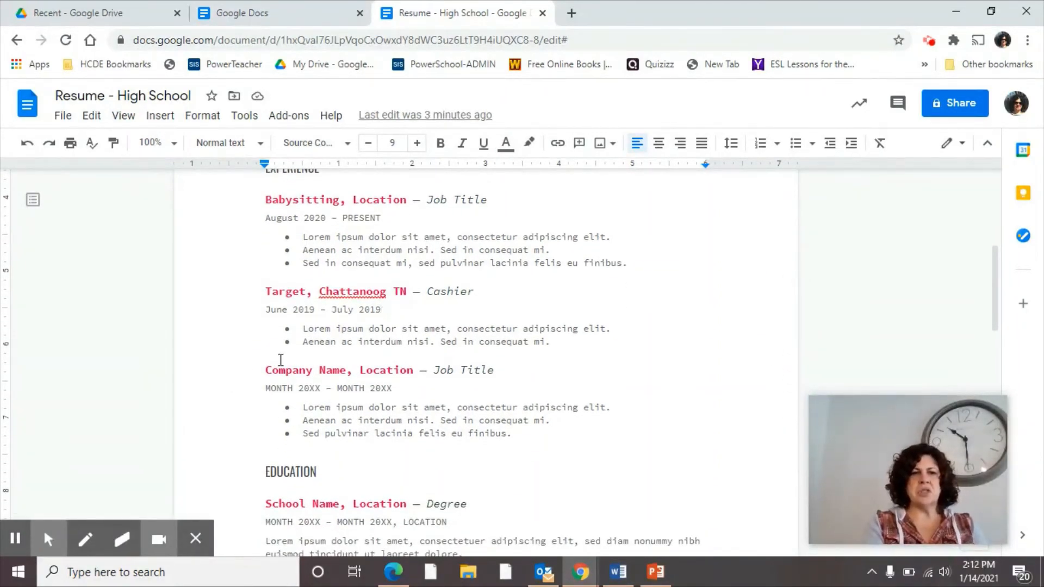
{"action": "left_click_drag", "start_coordinate": [268, 365], "coordinate": [515, 434]}
{"action": "key", "text": "BackSpace"}
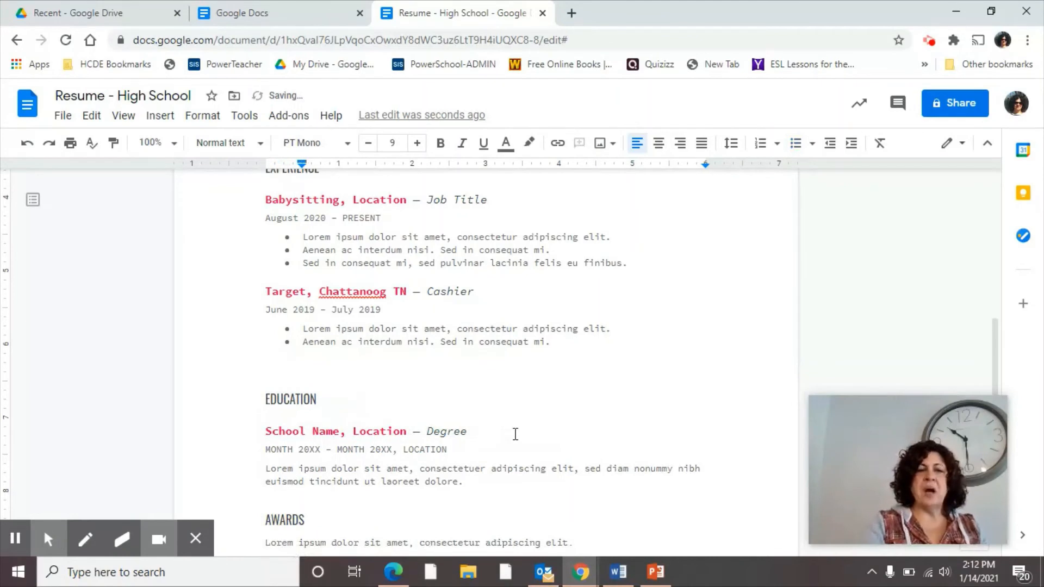
{"action": "left_click", "coordinate": [27, 145]}
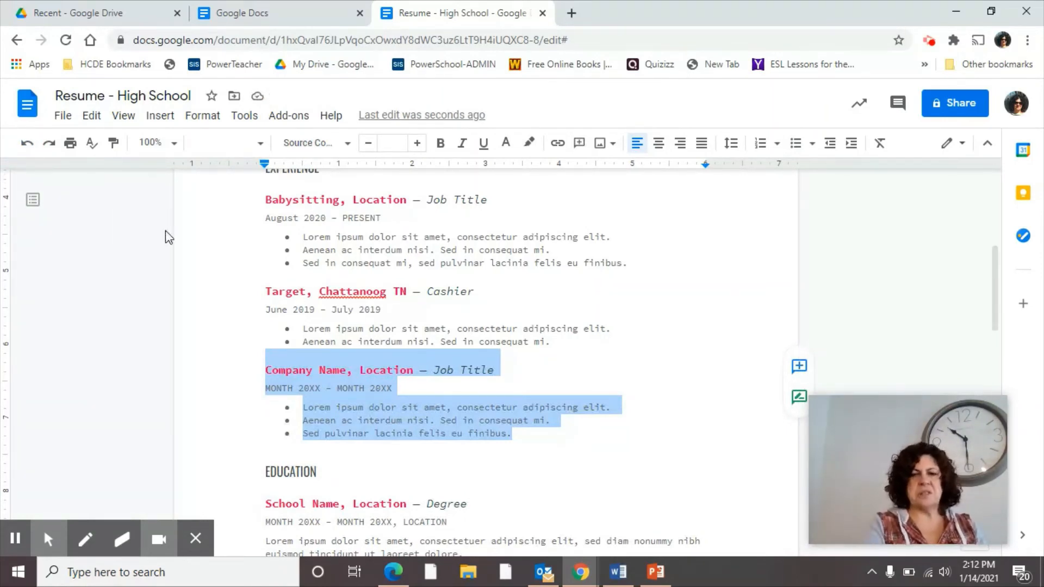
{"action": "key", "text": "BackSpace"}
{"action": "key", "text": "BackSpace"}
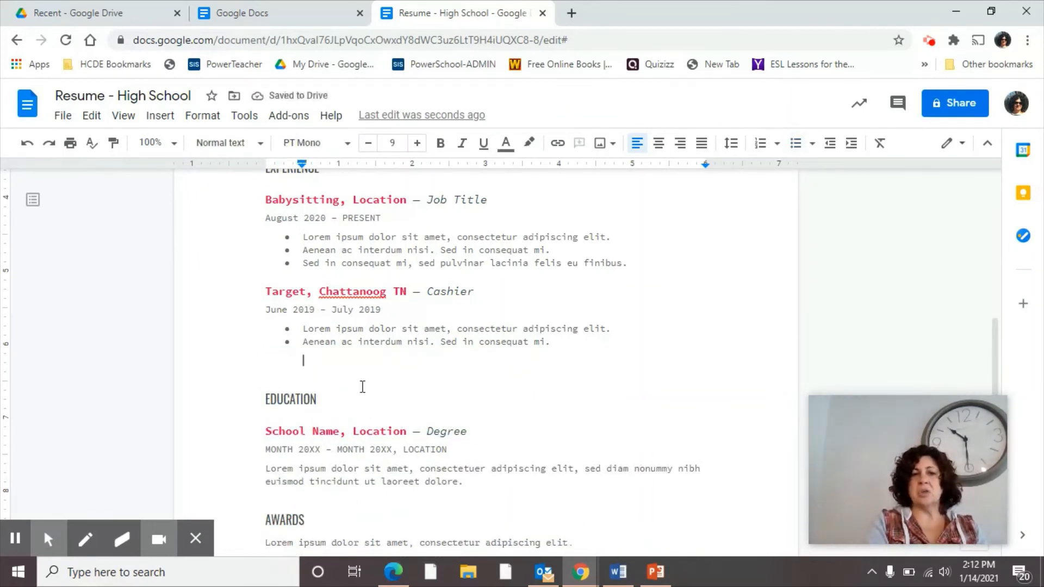
{"action": "scroll", "coordinate": [361, 387], "scroll_direction": "down", "scroll_amount": 1}
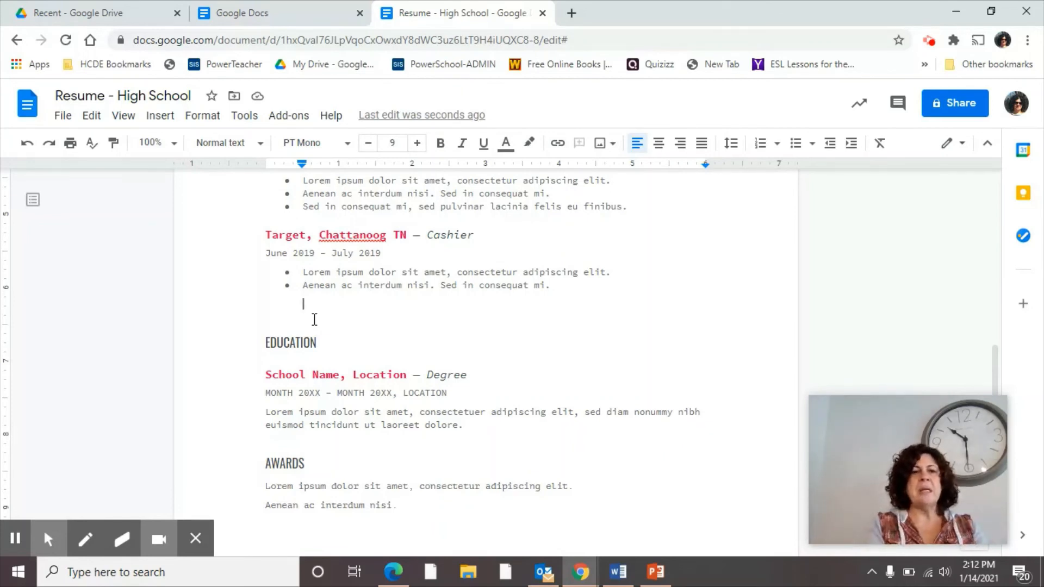
{"action": "left_click", "coordinate": [267, 377]}
Step: Replace School Name with 'The Howard School' and Degree with 'High School Diploma'
{"action": "left_click_drag", "start_coordinate": [266, 378], "coordinate": [341, 376]}
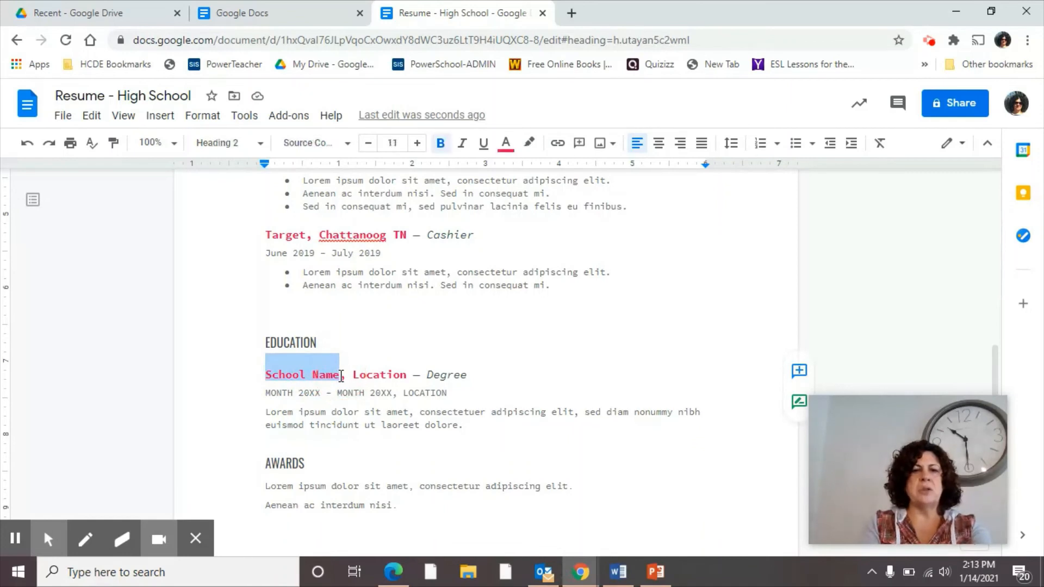
{"action": "type", "text": "The How"}
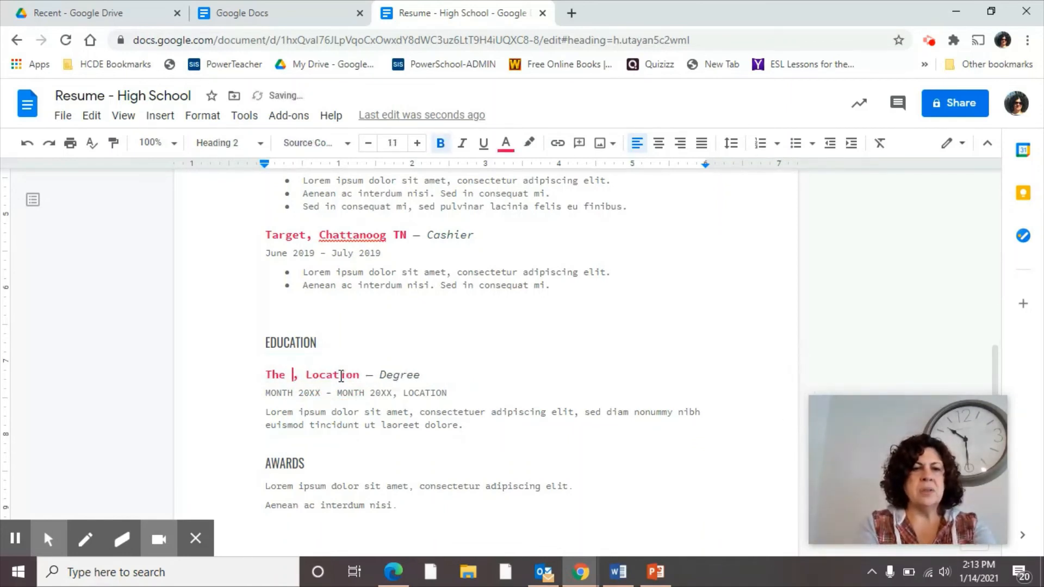
{"action": "type", "text": "ard Shc"}
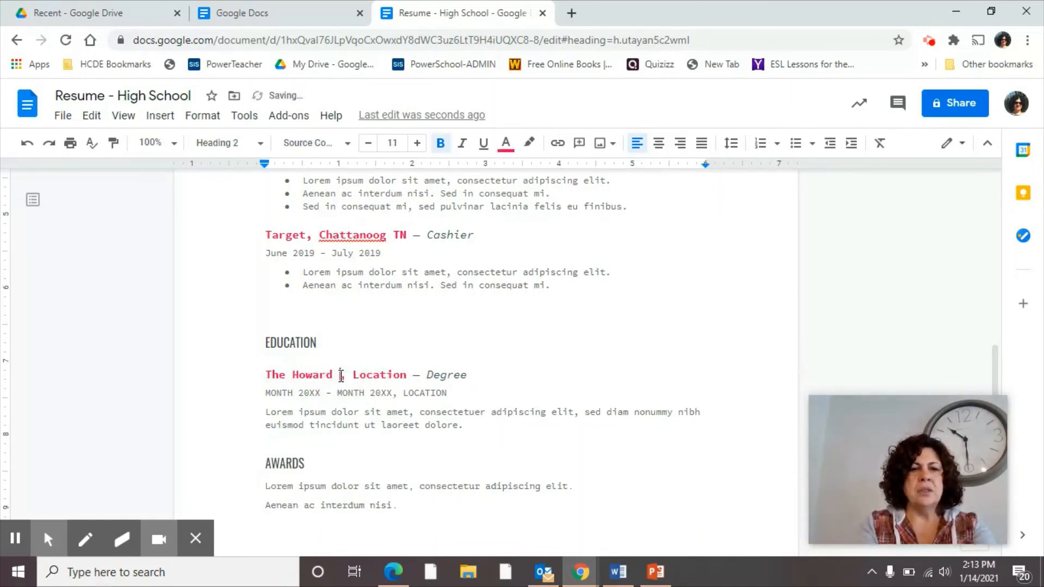
{"action": "key", "text": "BackSpace"}
{"action": "key", "text": "BackSpace"}
{"action": "type", "text": "chool"}
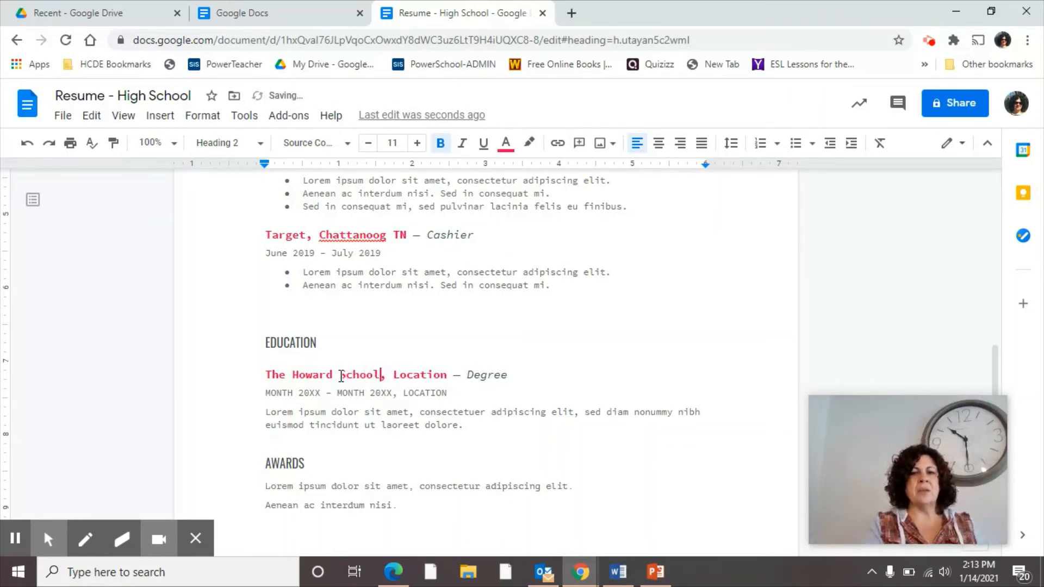
{"action": "double_click", "coordinate": [413, 369]}
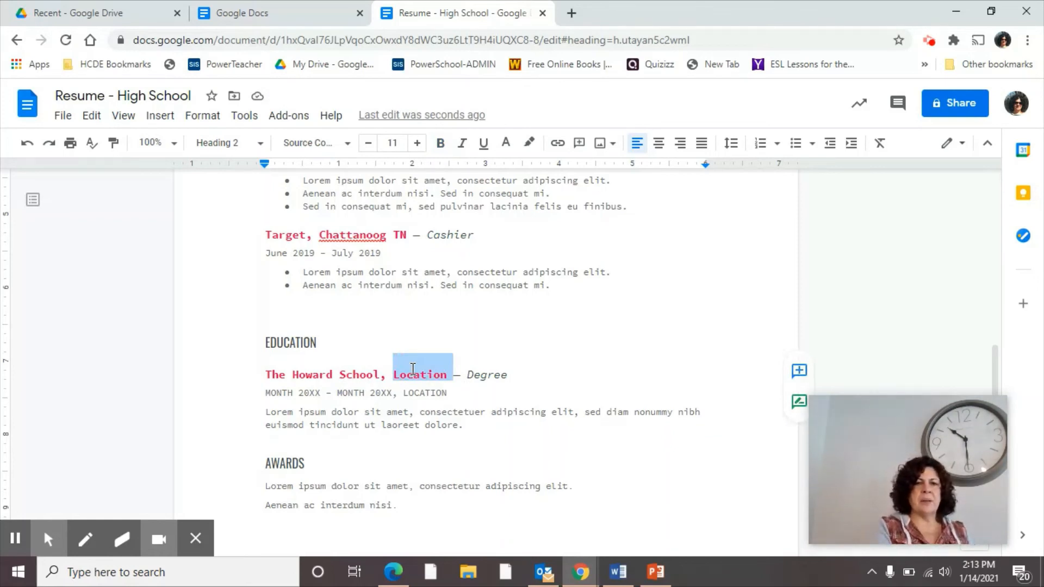
{"action": "double_click", "coordinate": [488, 375]}
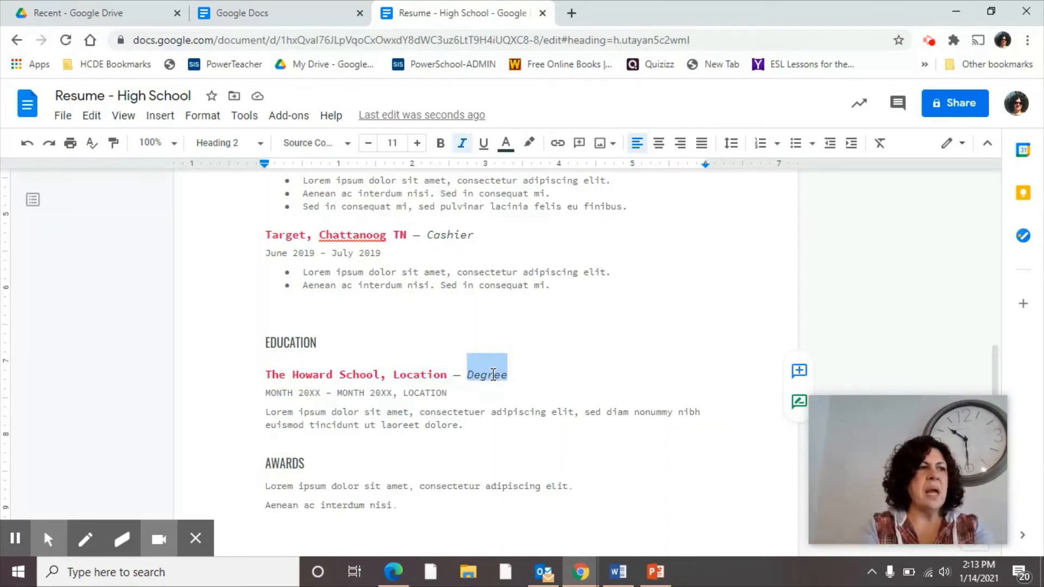
{"action": "type", "text": "High "}
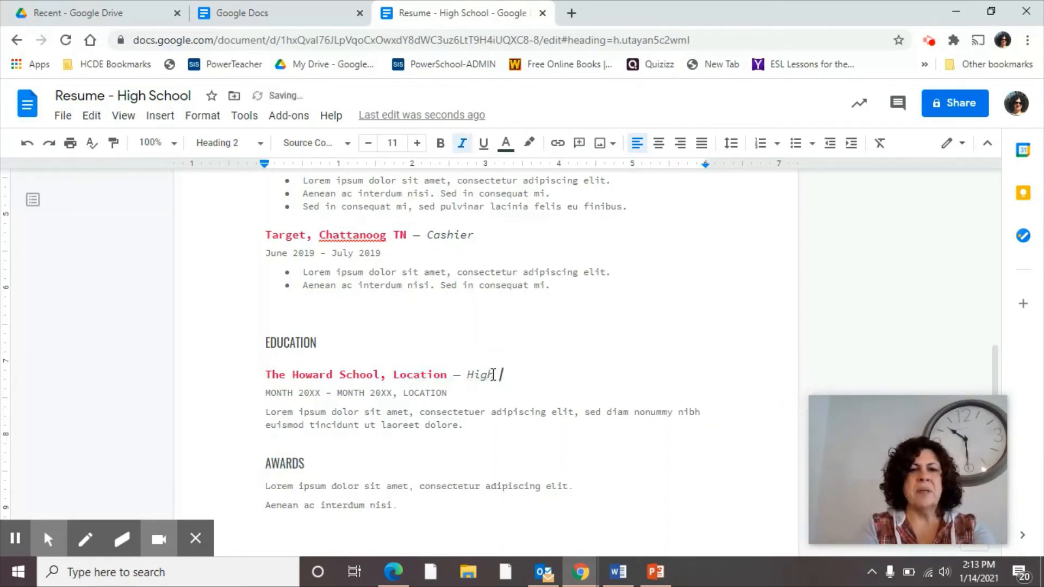
{"action": "type", "text": "School "}
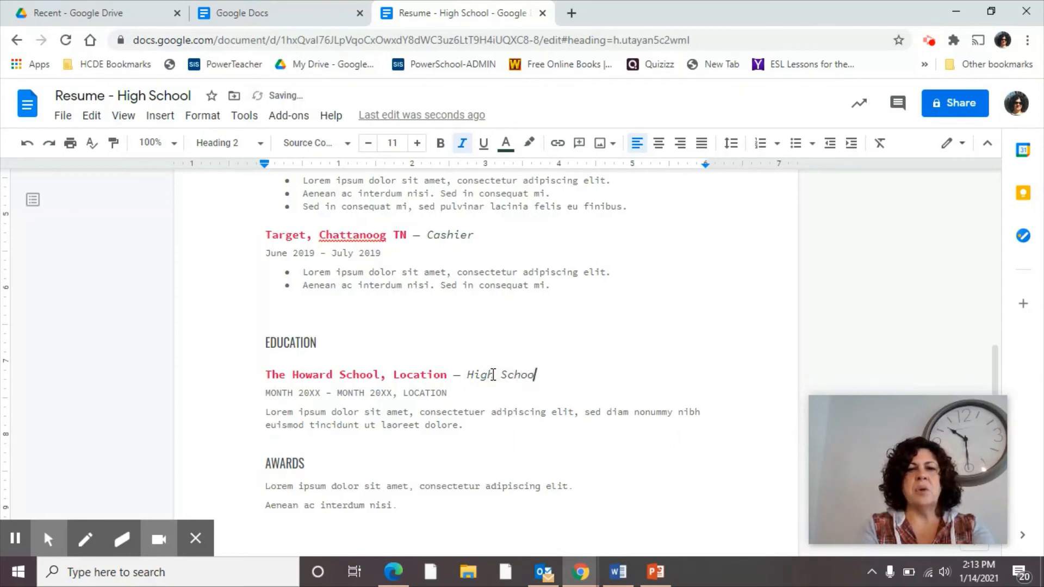
{"action": "type", "text": "Diploma"}
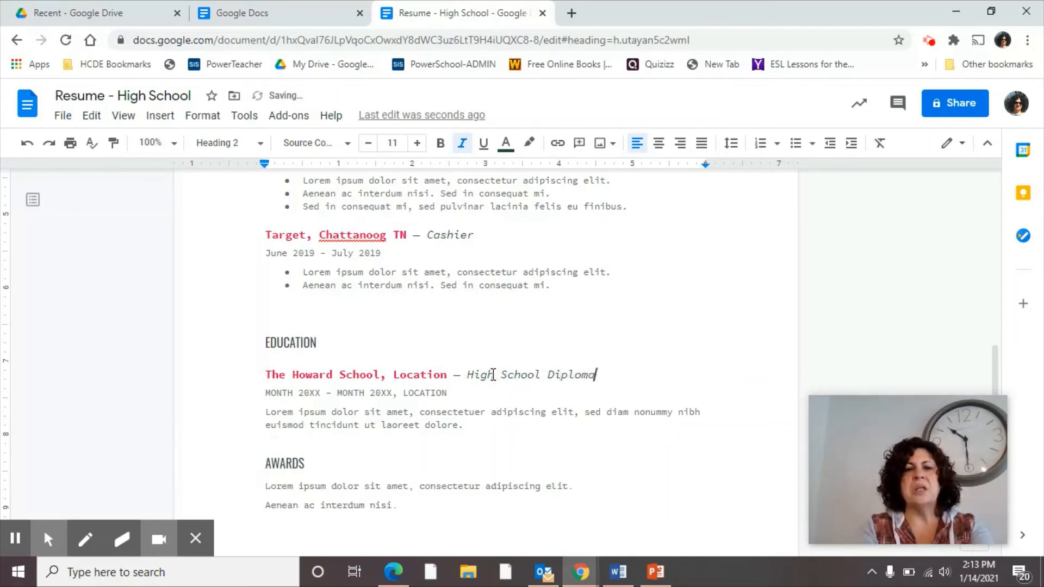
{"action": "left_click", "coordinate": [275, 389]}
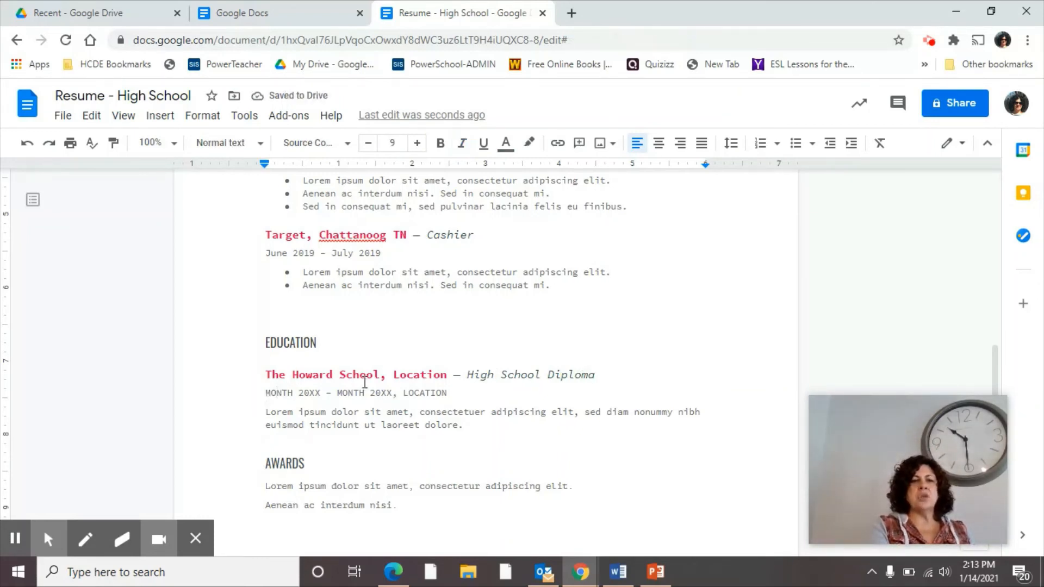
Step: Replace the Education start date placeholders with August 2017
{"action": "left_click", "coordinate": [283, 392]}
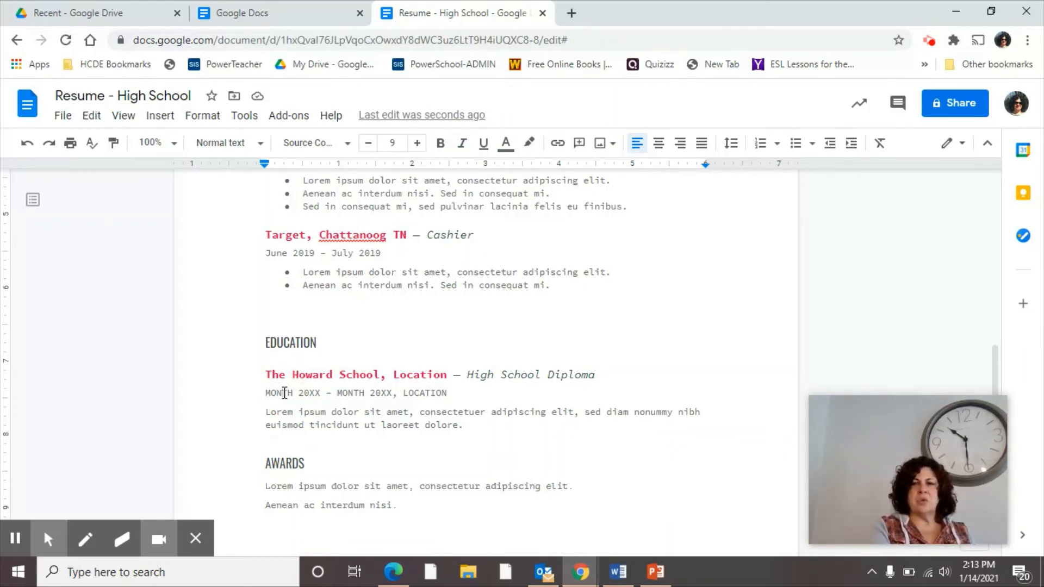
{"action": "double_click", "coordinate": [284, 392]}
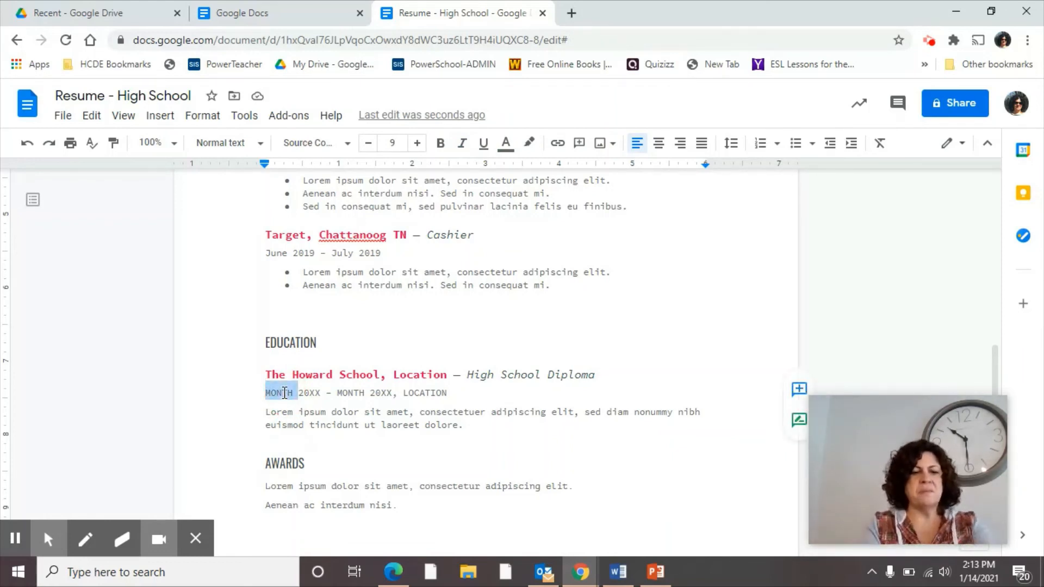
{"action": "type", "text": "August"}
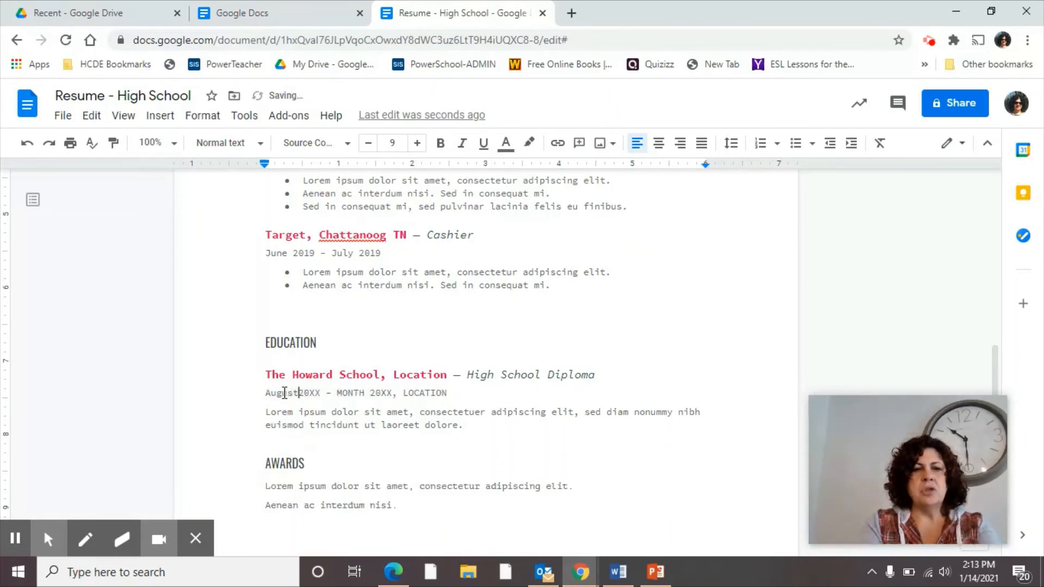
{"action": "key", "text": "Right"}
{"action": "key", "text": "Right"}
{"action": "key", "text": "Right"}
{"action": "key", "text": "Right"}
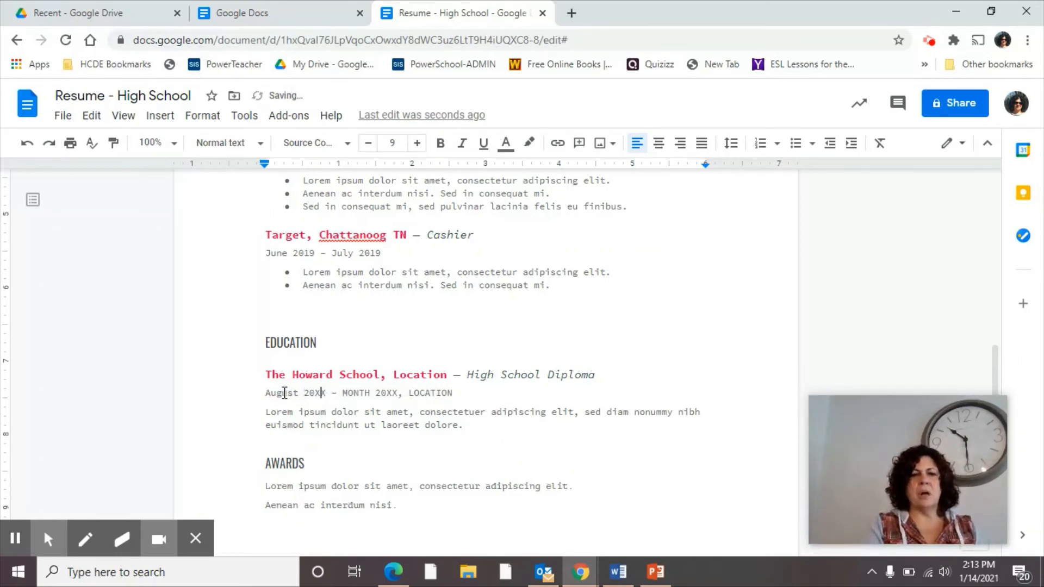
{"action": "key", "text": "BackSpace"}
{"action": "key", "text": "BackSpace"}
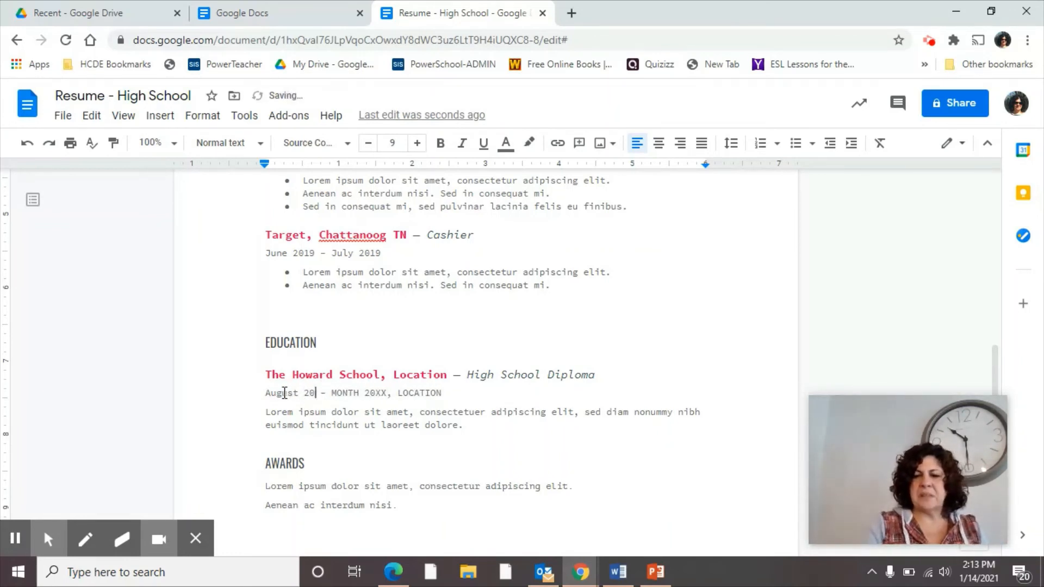
{"action": "type", "text": "17"}
Step: Replace the Education end date placeholders with May 2021, fixing typos along the way
{"action": "left_click", "coordinate": [360, 392]}
{"action": "double_click", "coordinate": [360, 392]}
{"action": "type", "text": "MA"}
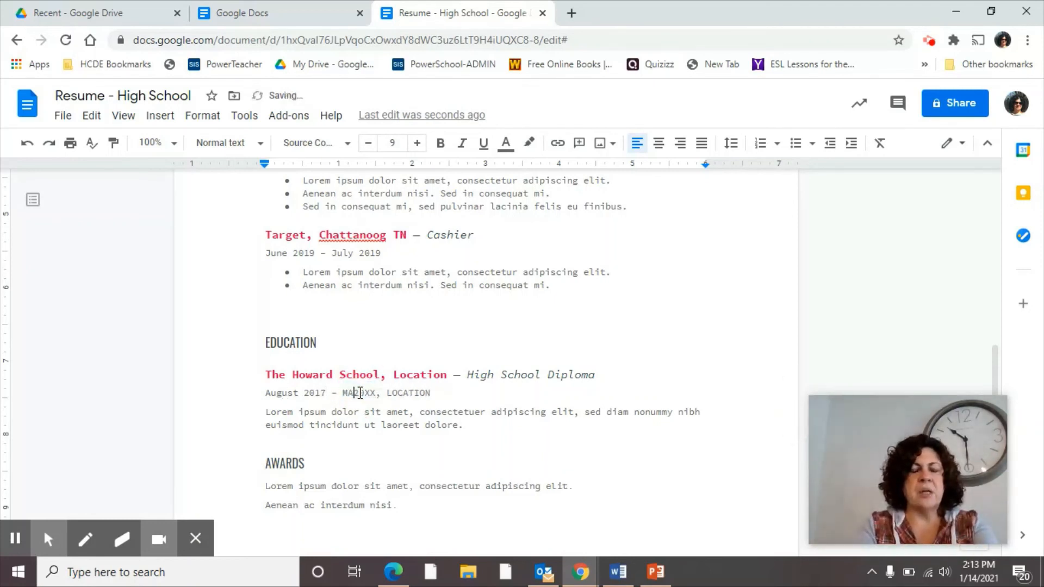
{"action": "key", "text": "BackSpace"}
{"action": "type", "text": "any"}
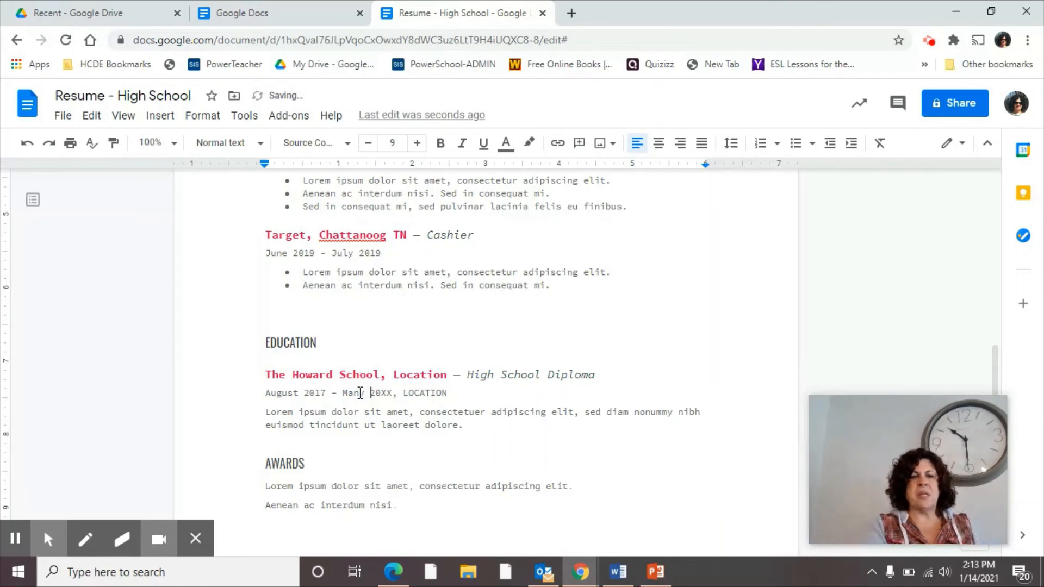
{"action": "left_click", "coordinate": [360, 392]}
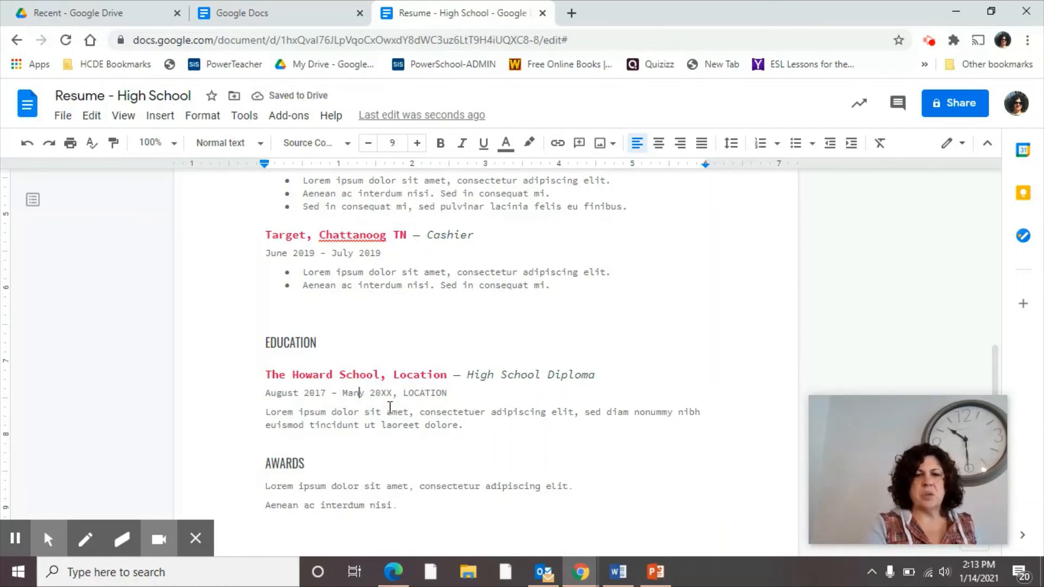
{"action": "key", "text": "BackSpace"}
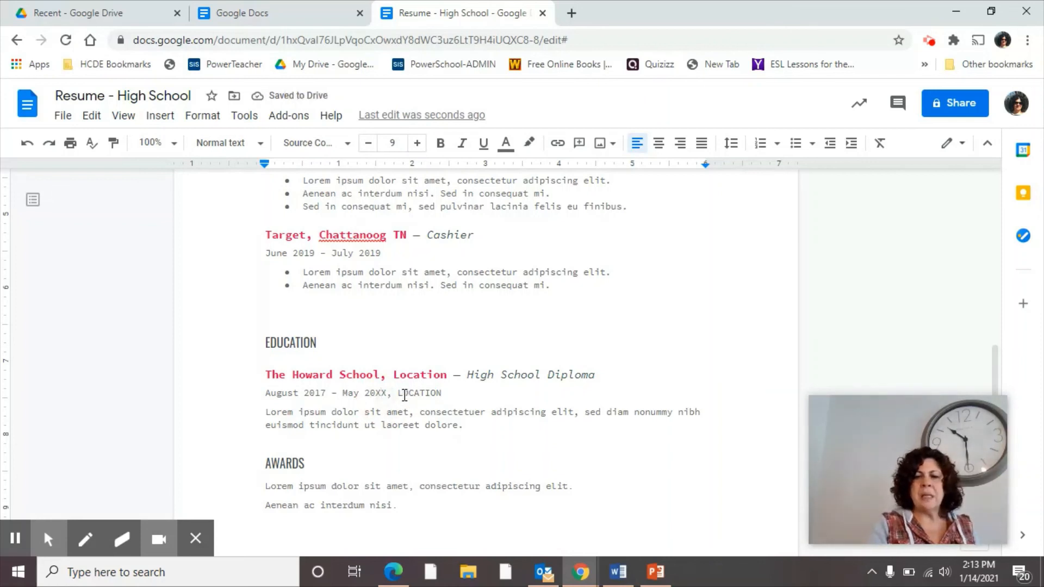
{"action": "key", "text": "BackSpace"}
{"action": "key", "text": "BackSpace"}
{"action": "type", "text": "21"}
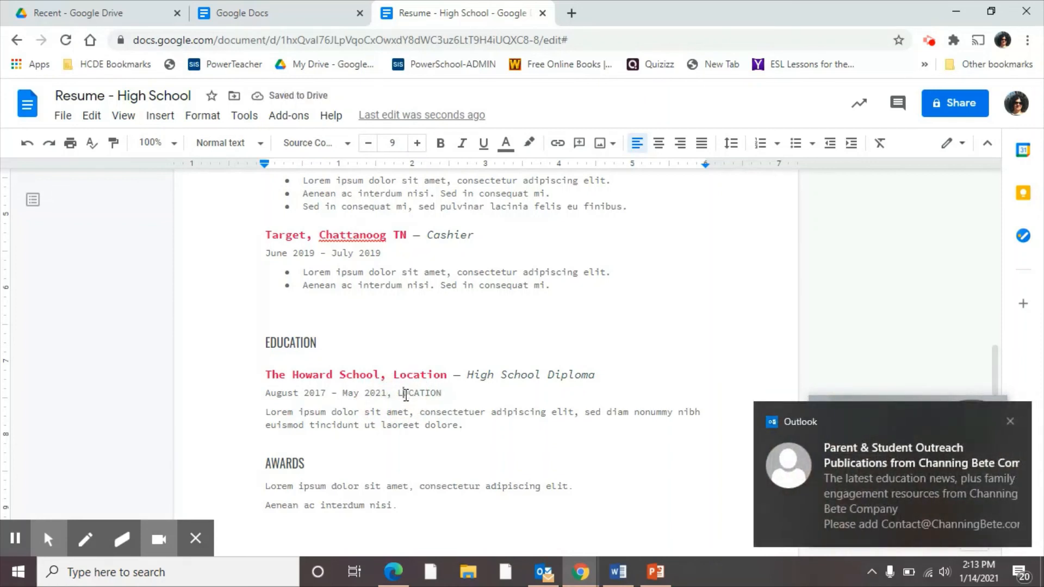
Step: Close the Outlook notification in the lower-right corner
{"action": "left_click", "coordinate": [1012, 420]}
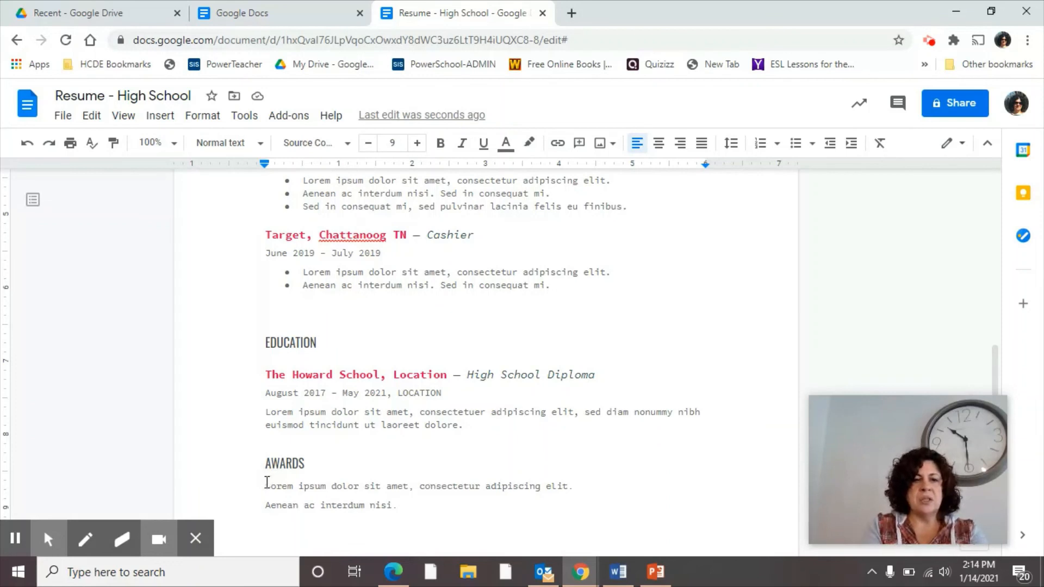
Step: Replace the two AWARDS placeholder lines with 'Student of the Month,'
{"action": "left_click_drag", "start_coordinate": [264, 483], "coordinate": [409, 506]}
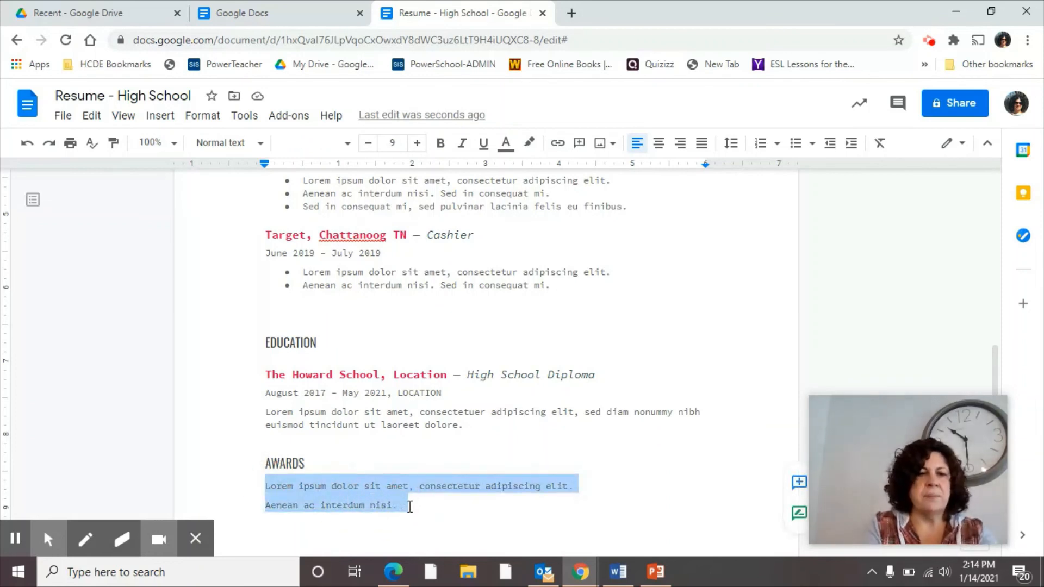
{"action": "key", "text": "BackSpace"}
{"action": "type", "text": "Student of the Month"}
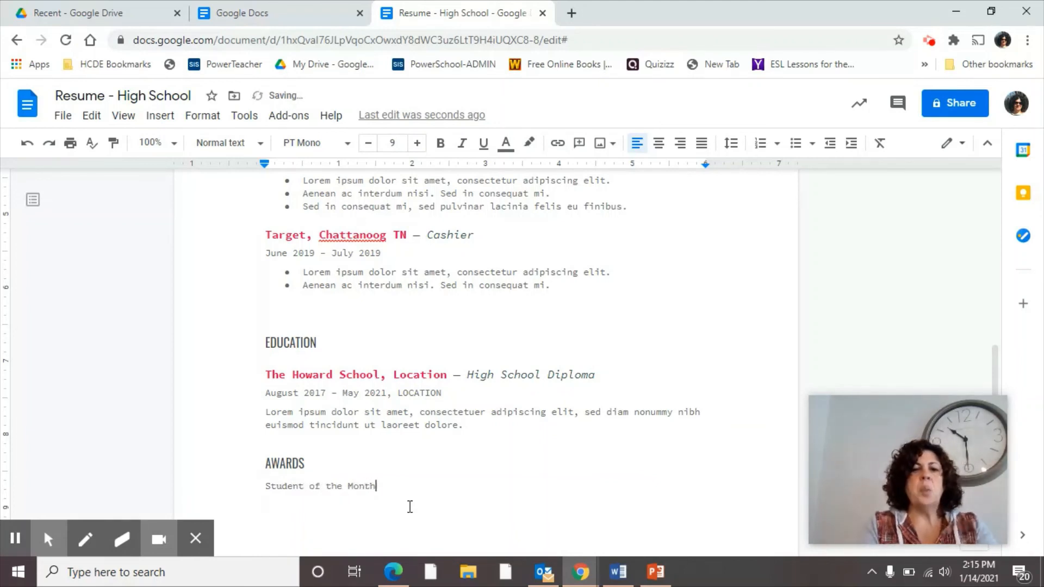
{"action": "type", "text": ","}
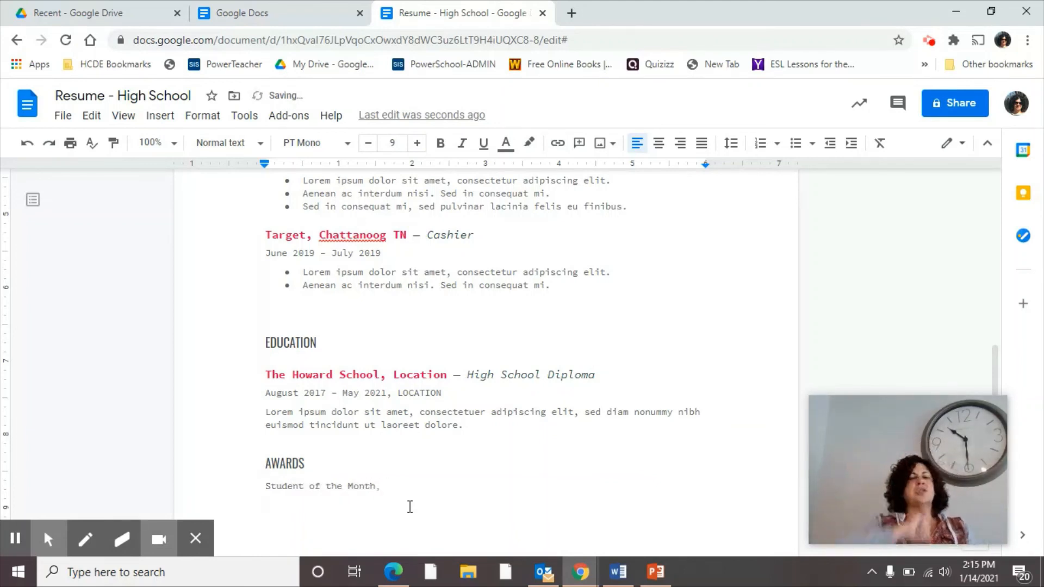